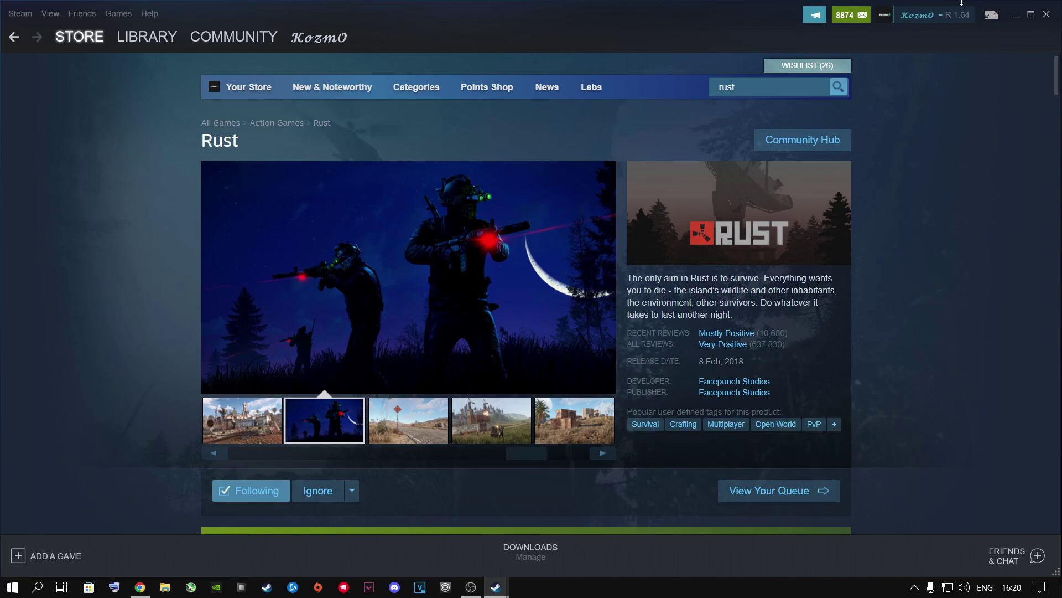
# Minimize the Steam window showing the Rust store page
pyautogui.click(1016, 16)
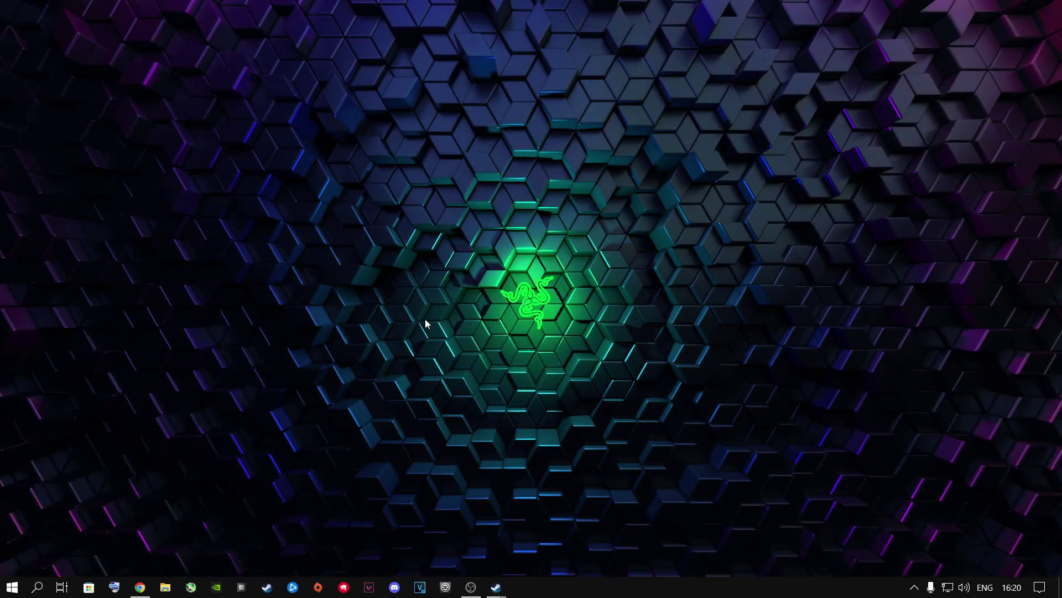
# Search Windows for 'edit power plan'
pyautogui.press('super+s')
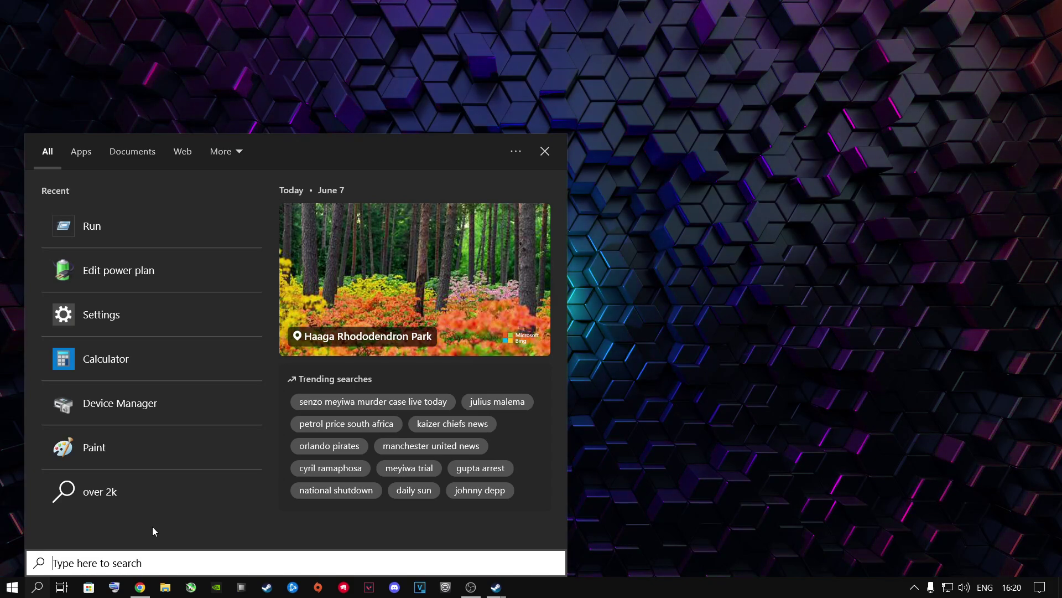
pyautogui.write('edit power plan')
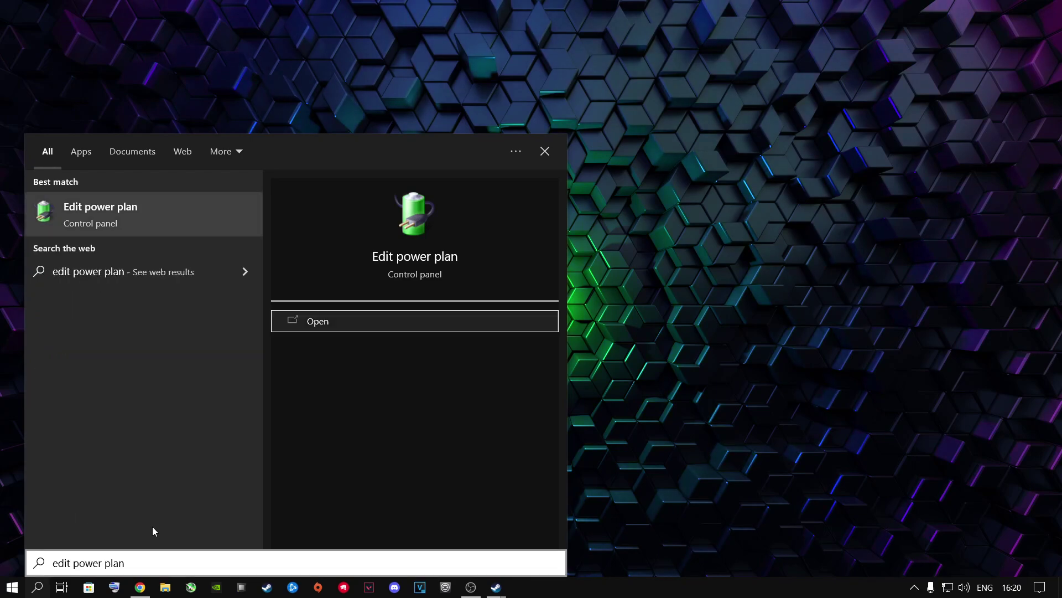
pyautogui.click(158, 563)
# Delete the existing For Rust power plan
pyautogui.click(107, 207)
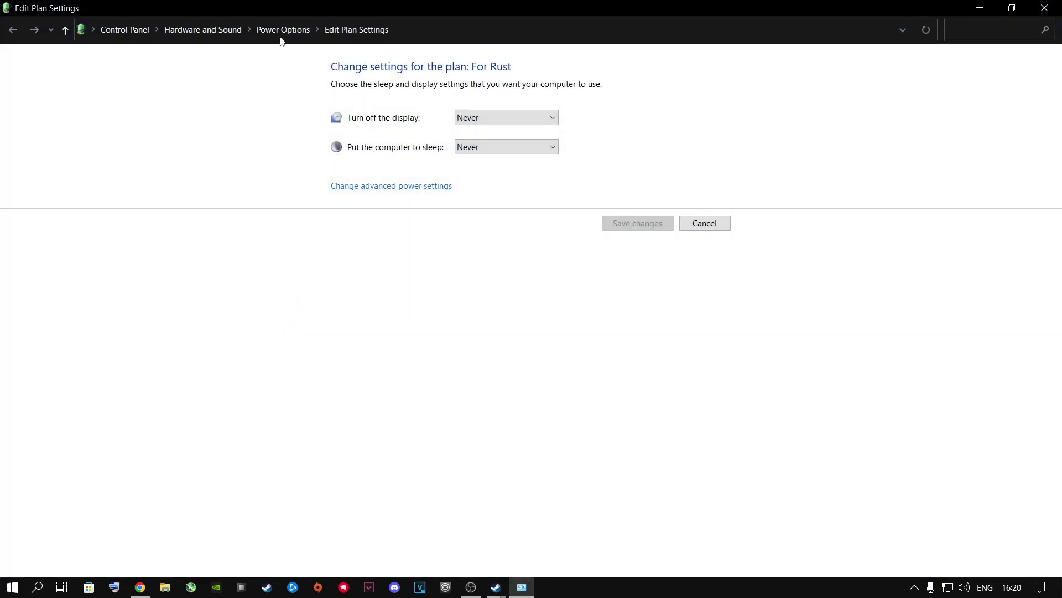
pyautogui.click(277, 30)
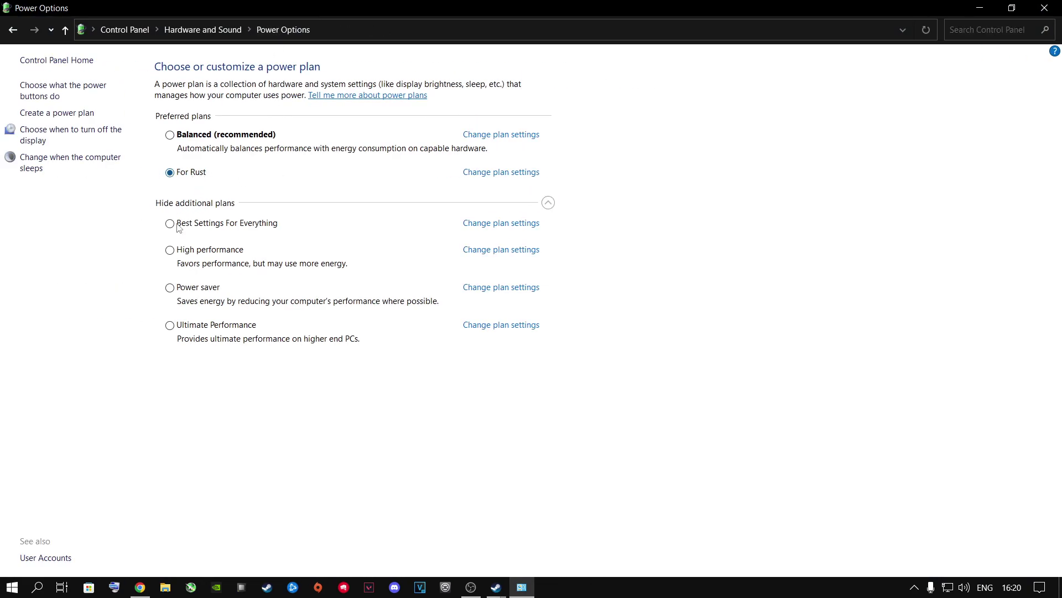
pyautogui.click(492, 173)
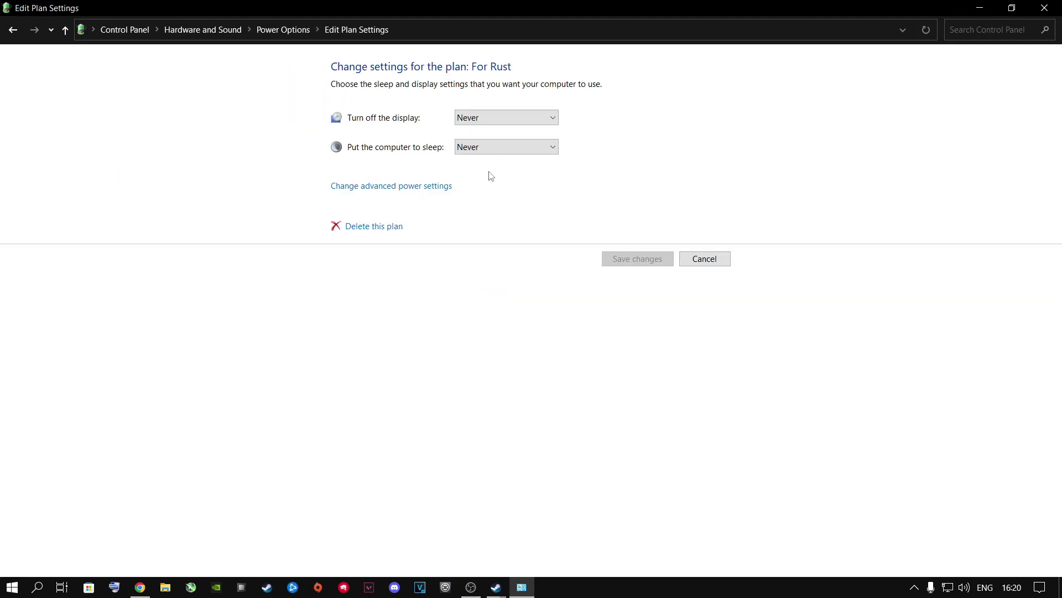
pyautogui.click(374, 227)
pyautogui.click(552, 313)
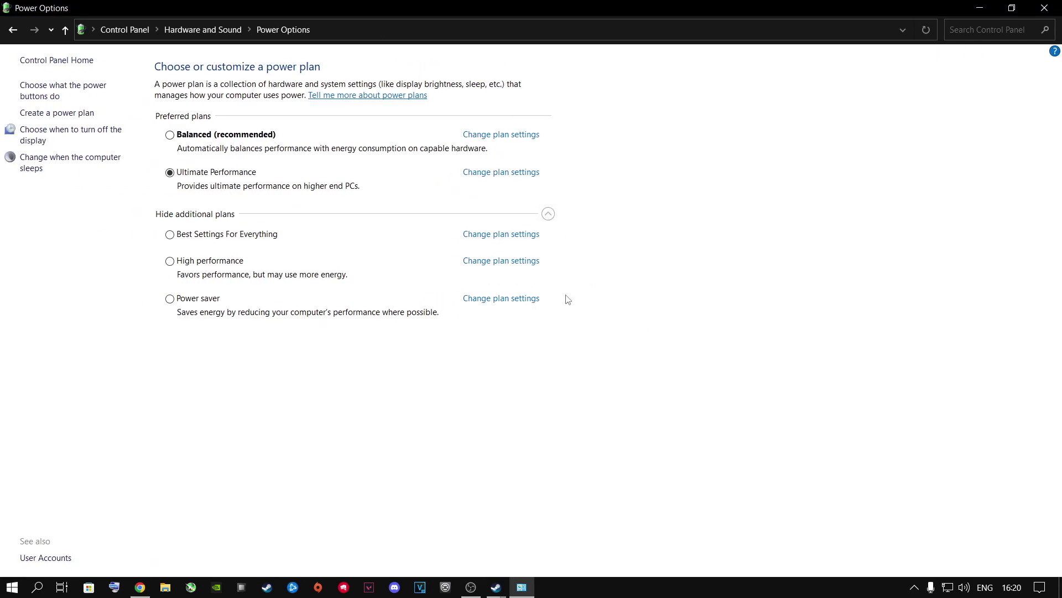
# Create a new For Rust plan based on High performance and reopen its settings
pyautogui.click(41, 114)
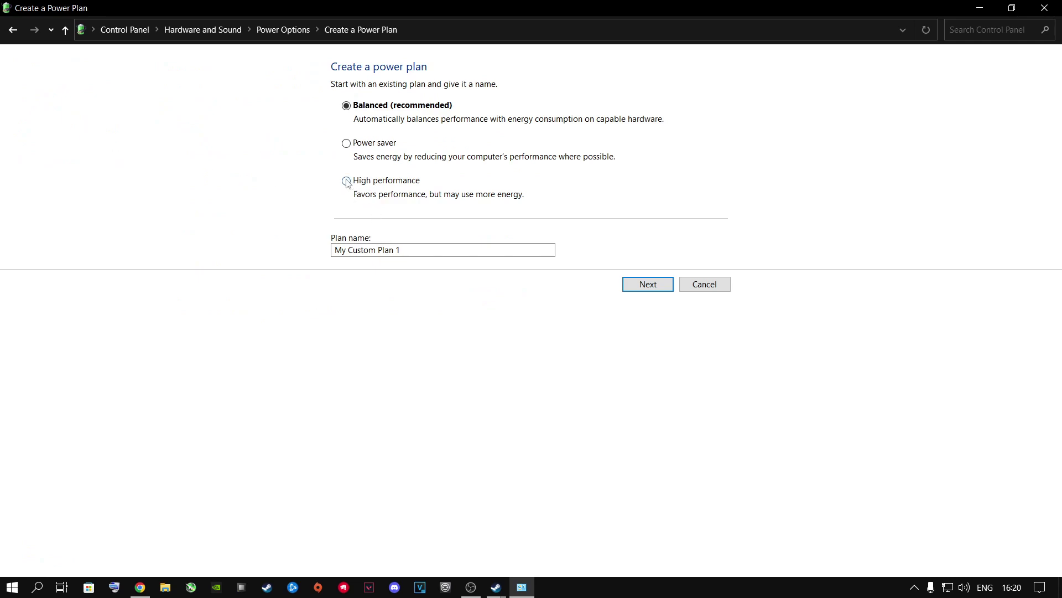
pyautogui.click(333, 247)
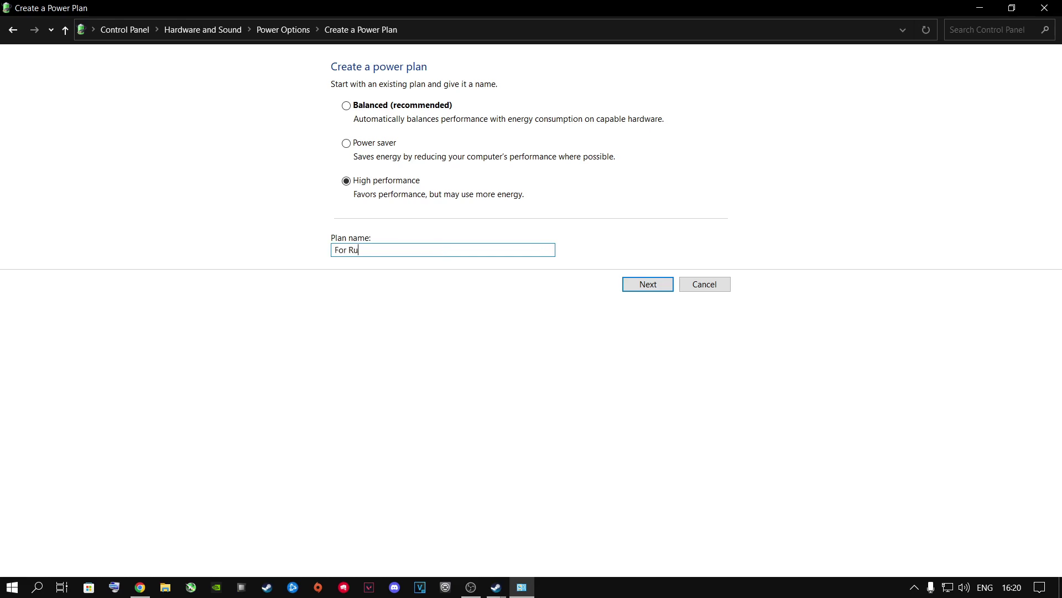
pyautogui.press('Return')
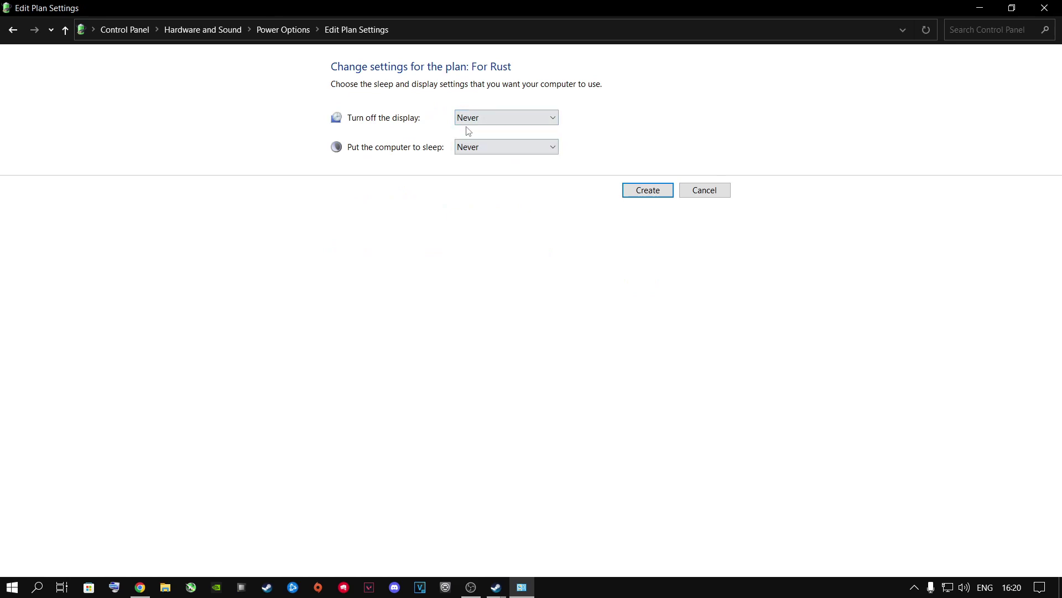
pyautogui.click(656, 192)
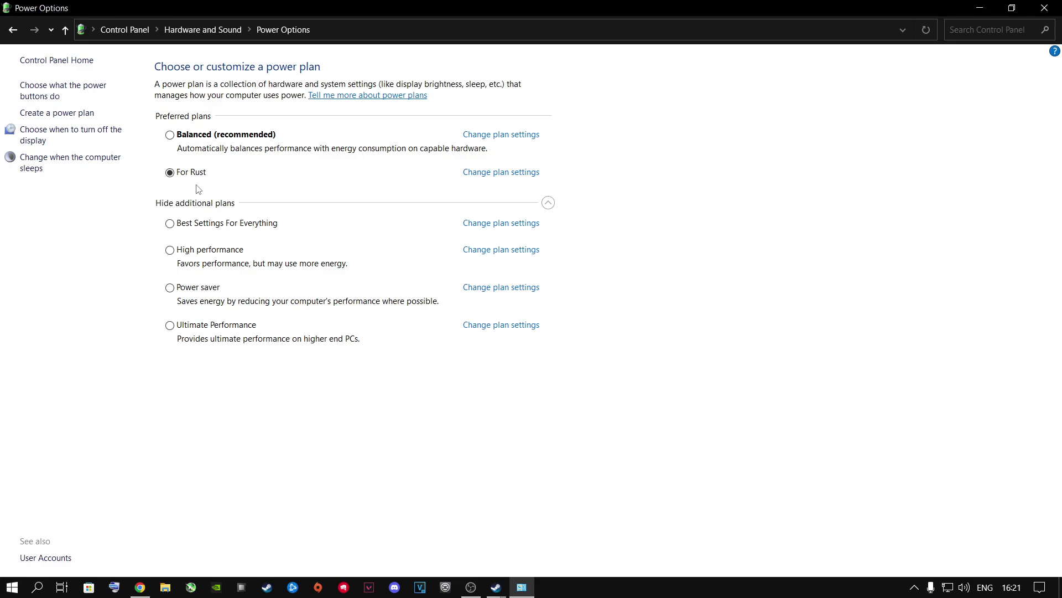
pyautogui.click(499, 174)
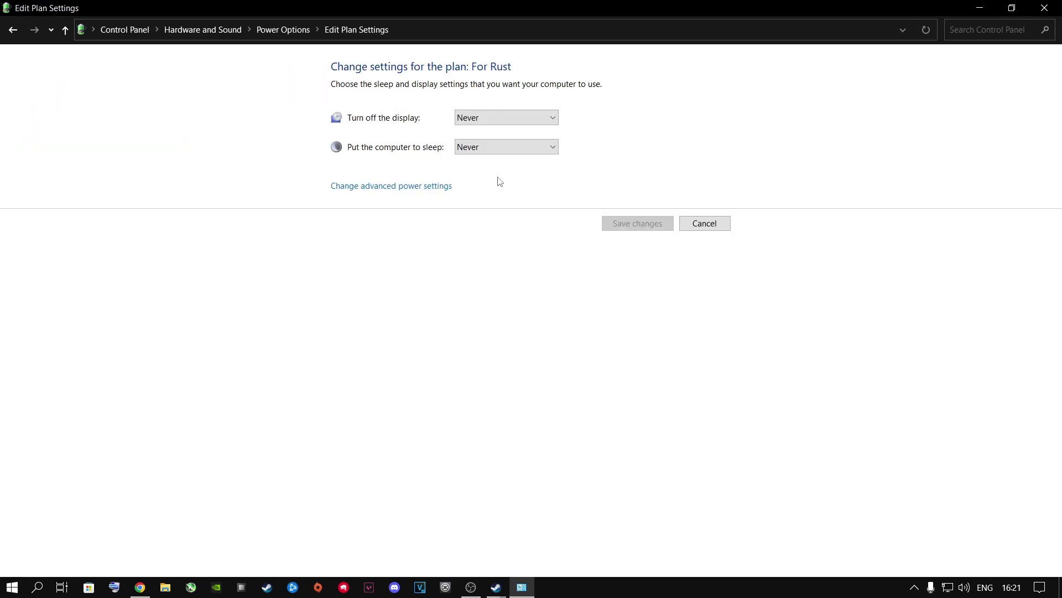
# Set the For Rust plan's hard disk turn-off time to 0 (Never)
pyautogui.click(375, 191)
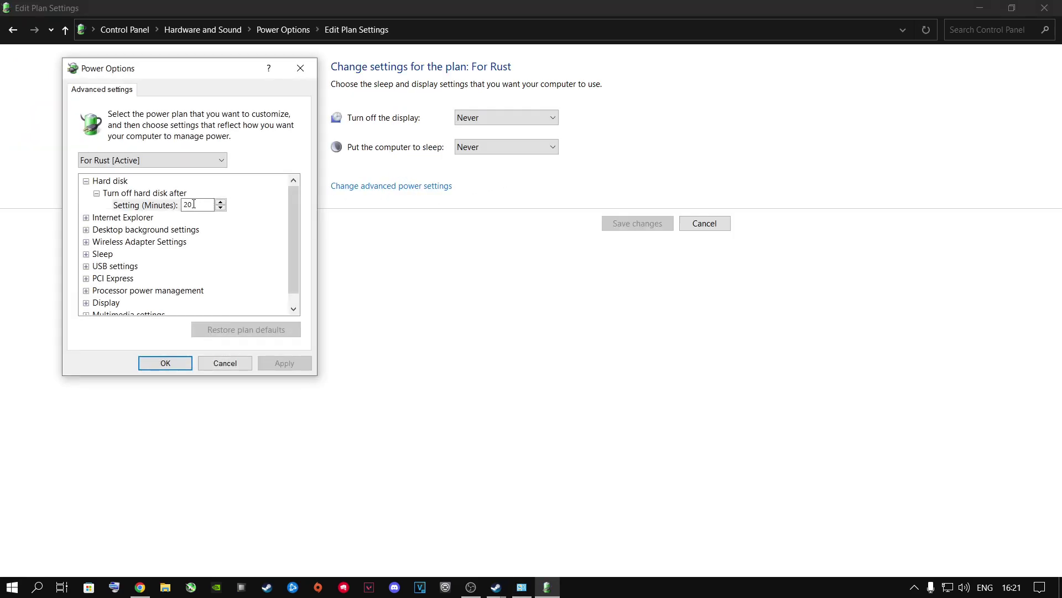
pyautogui.press('BackSpace')
pyautogui.press('BackSpace')
pyautogui.write('0')
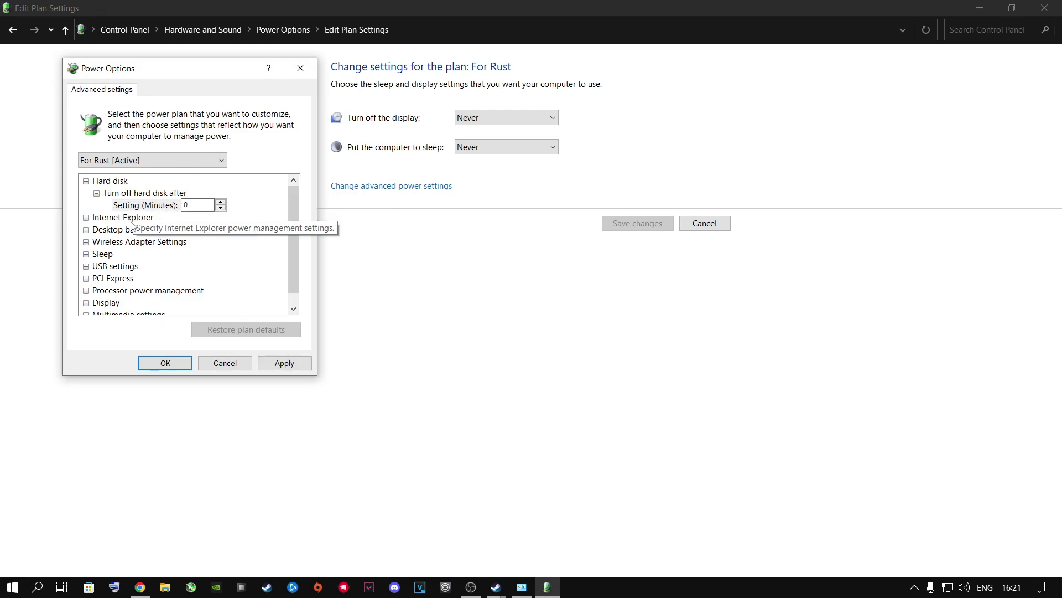
pyautogui.click(143, 217)
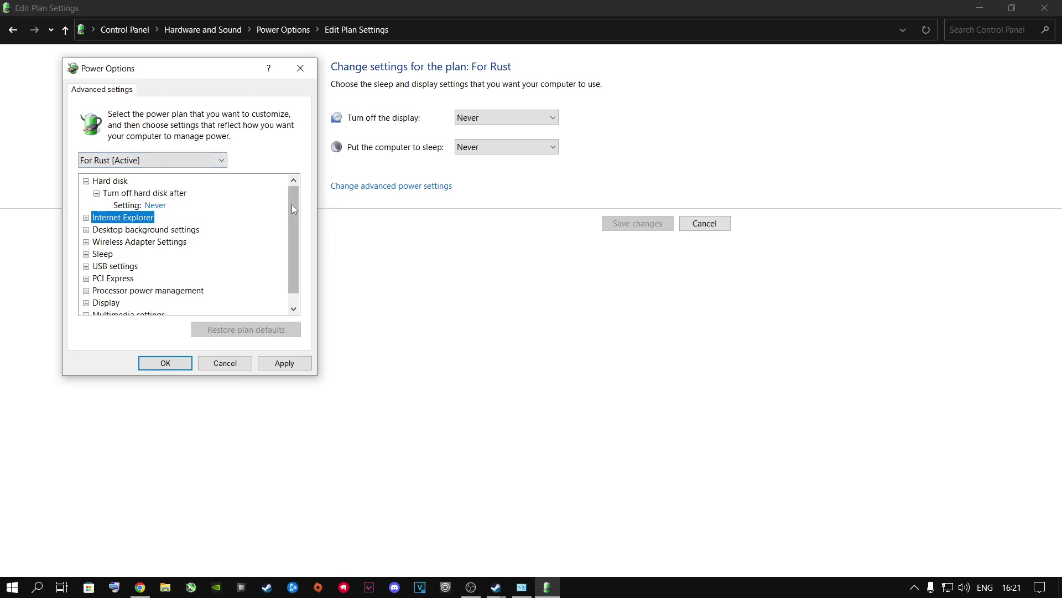
# Confirm minimum and maximum processor state are 100%, then apply and close
pyautogui.moveTo(293, 263); pyautogui.dragTo(296, 300)
pyautogui.click(87, 278)
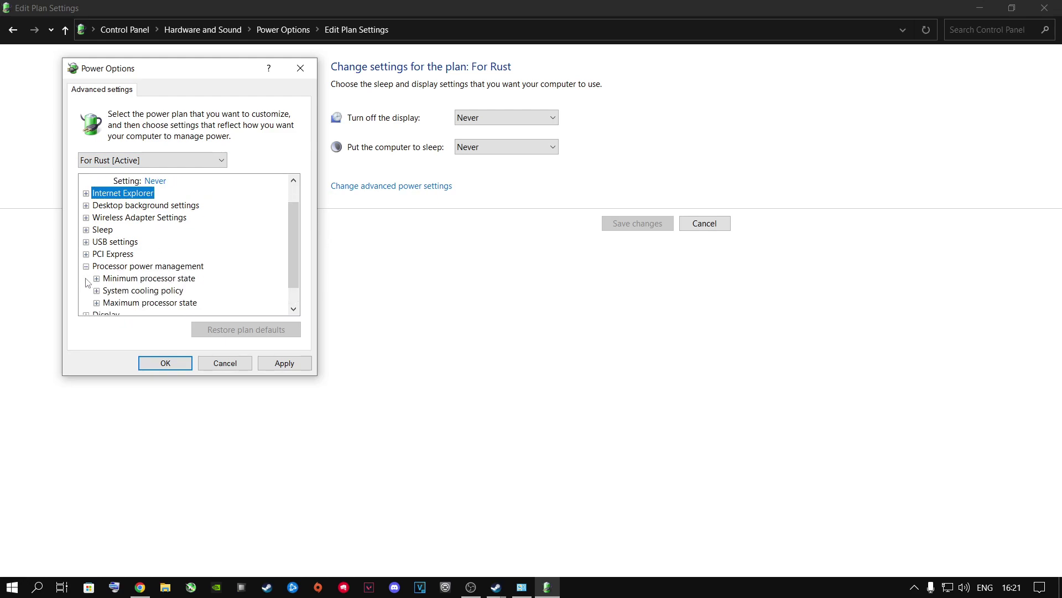
pyautogui.click(97, 279)
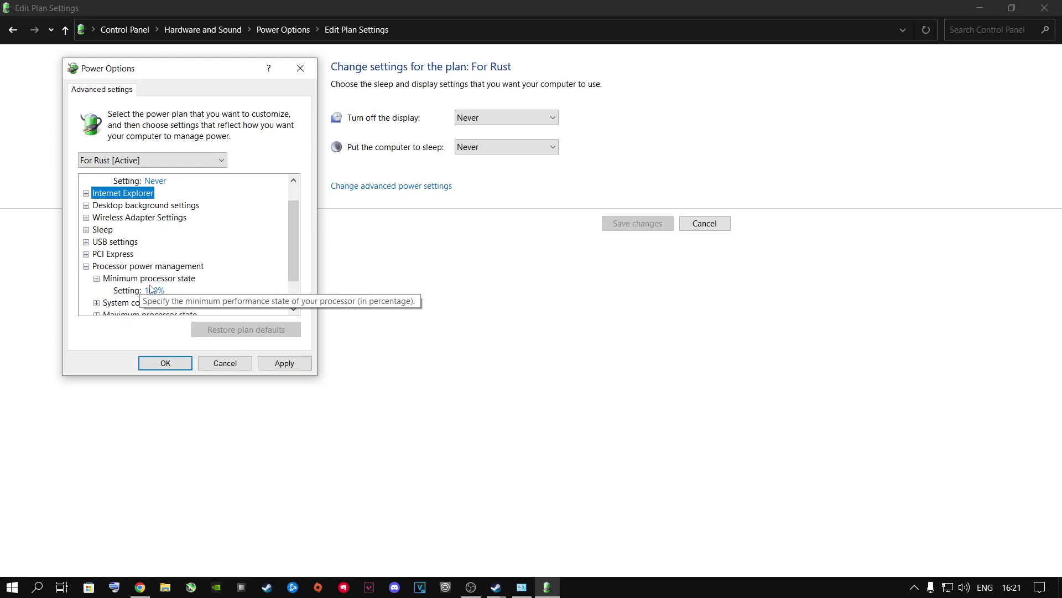
pyautogui.scroll(-1, 155, 271)
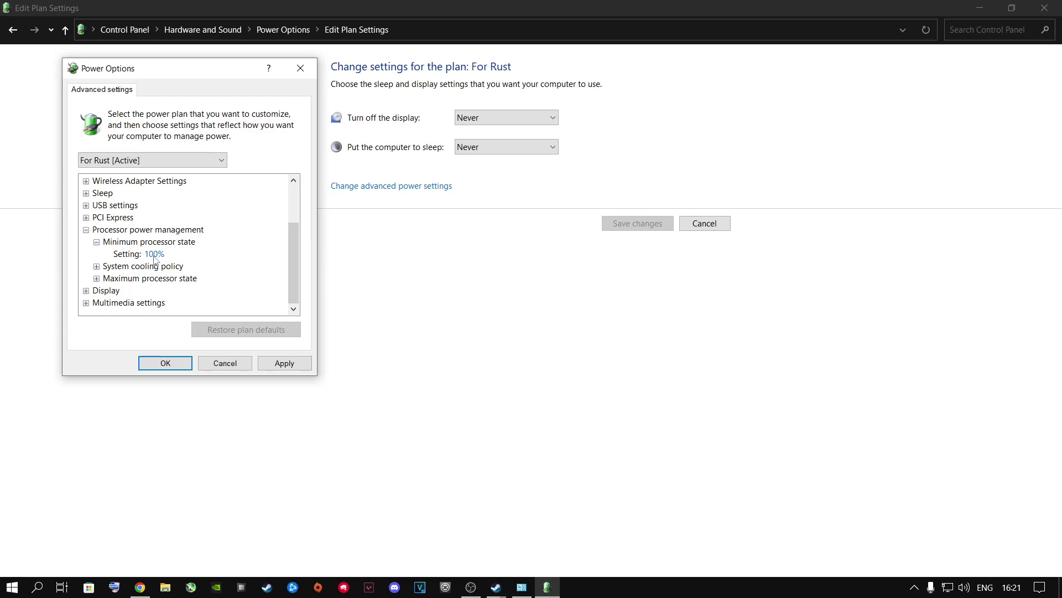
pyautogui.doubleClick(149, 278)
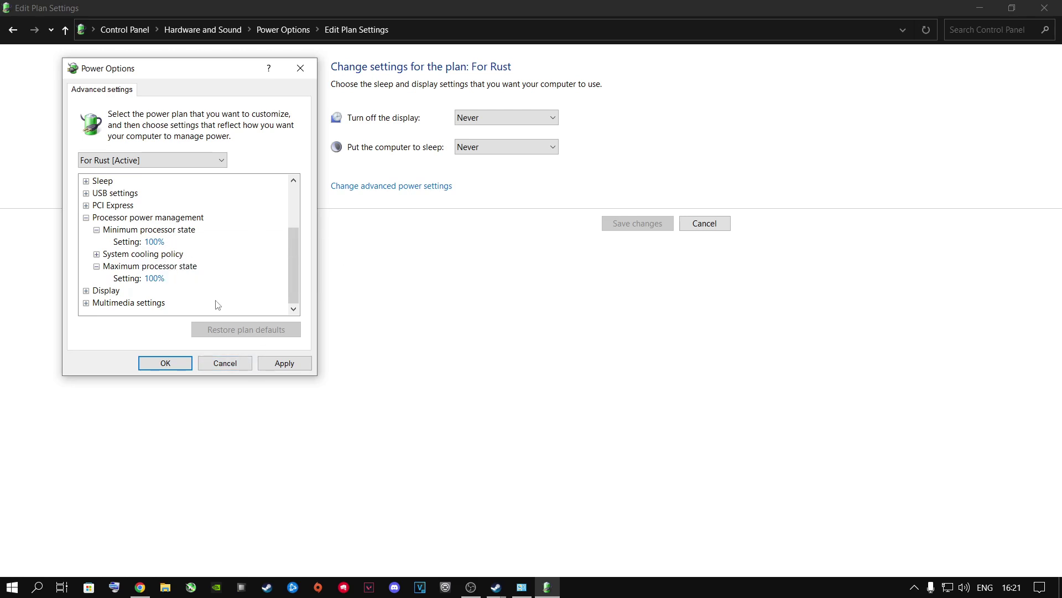
pyautogui.click(289, 366)
pyautogui.click(183, 366)
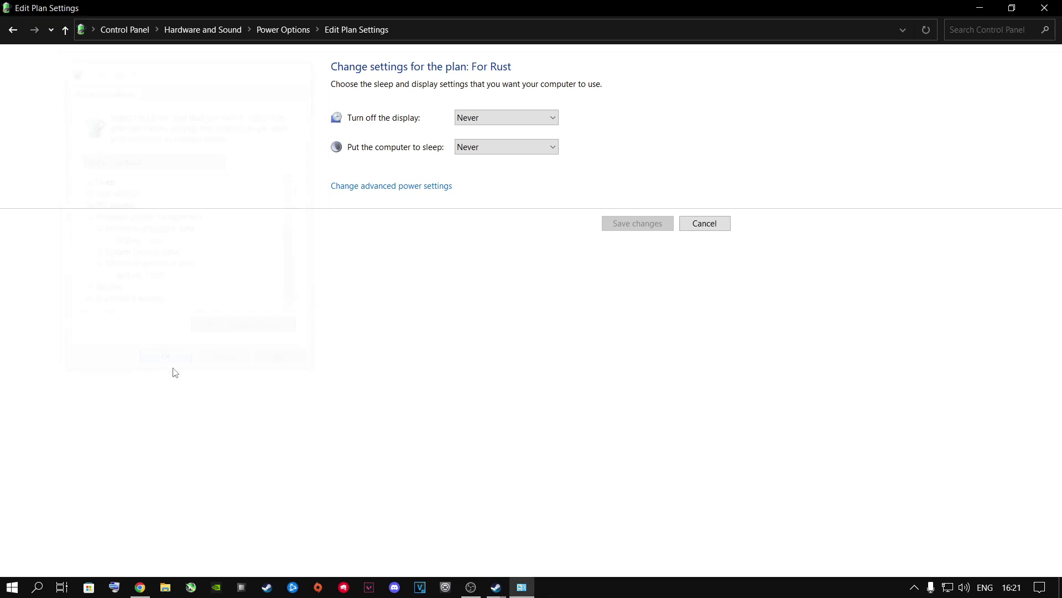
# Remove the old Rust entry from Windows graphics settings
pyautogui.click(1045, 8)
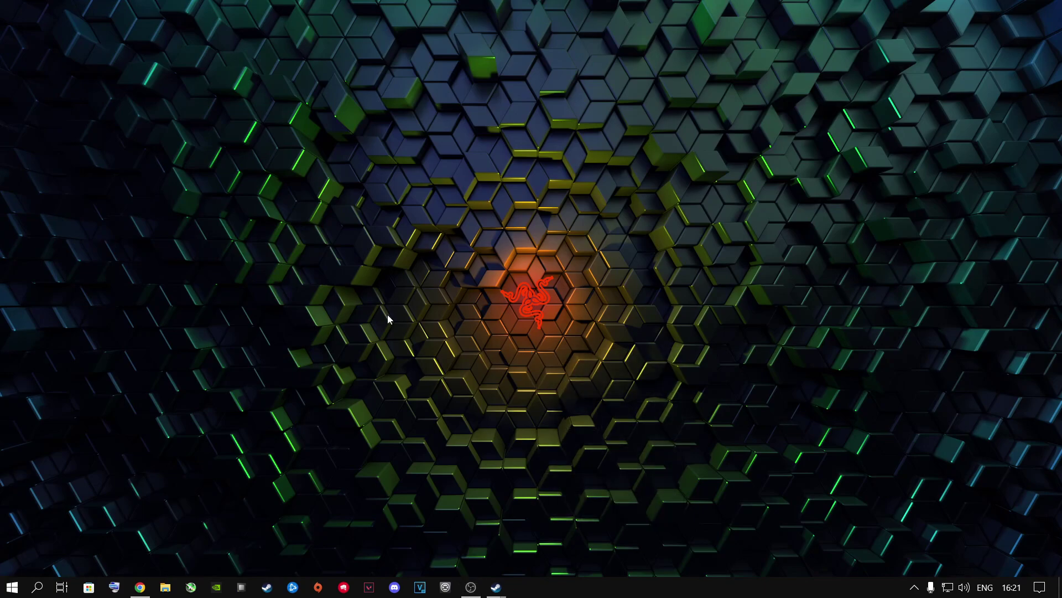
pyautogui.press('super+s')
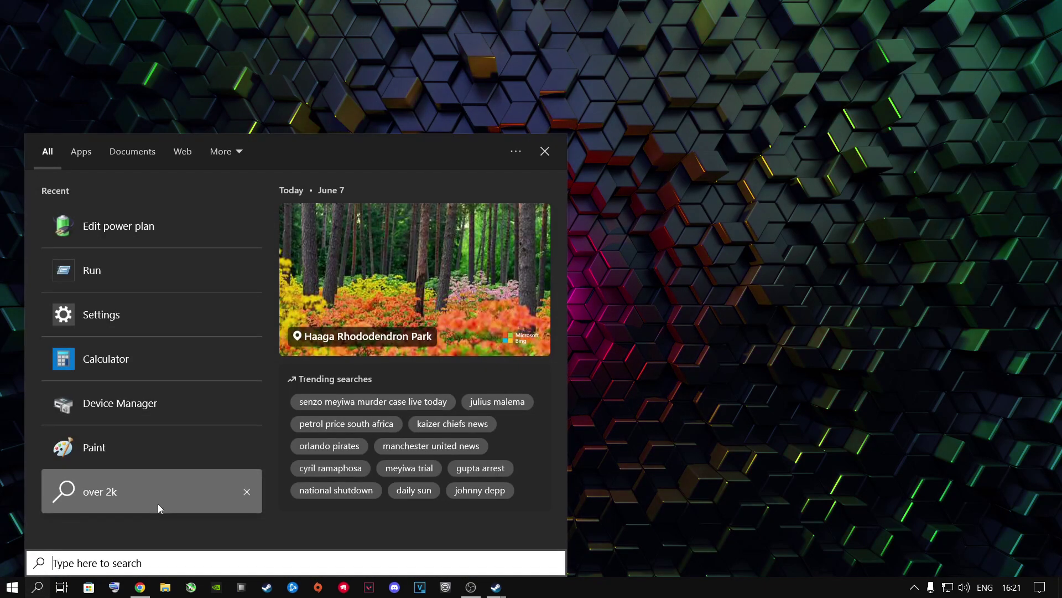
pyautogui.write('grap')
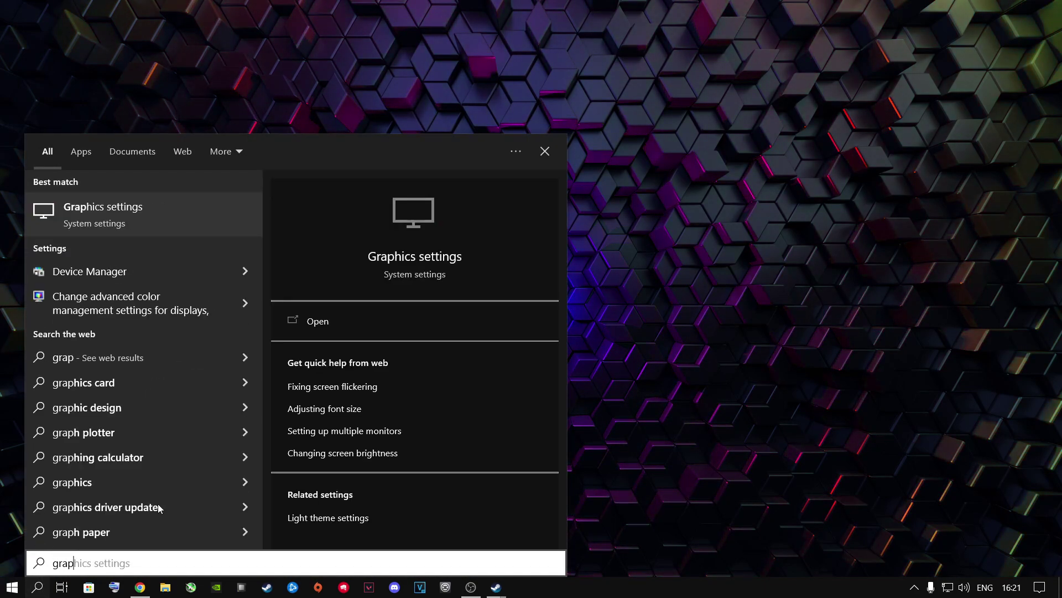
pyautogui.press('Return')
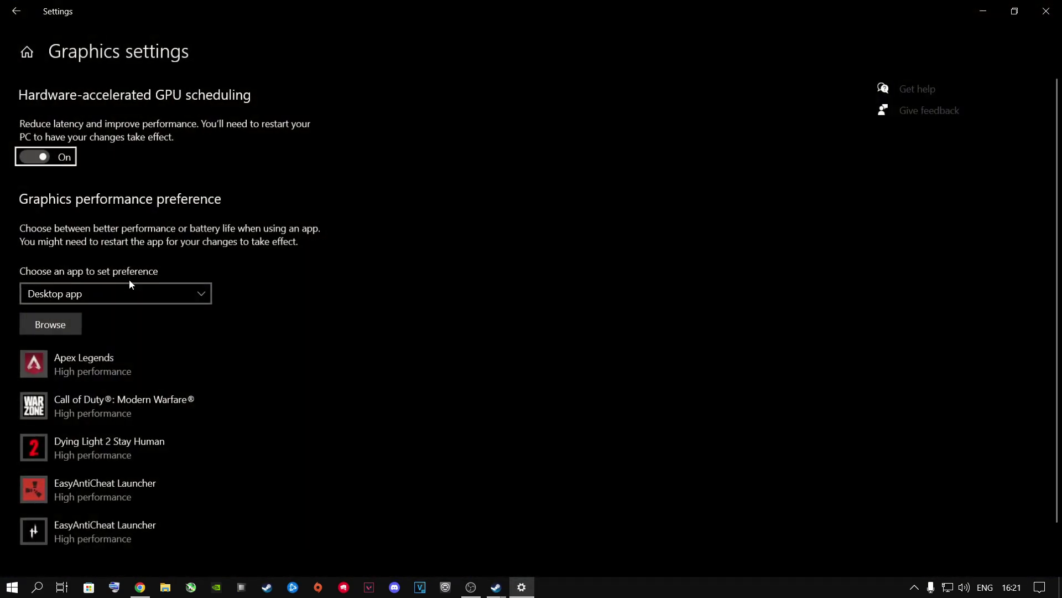
pyautogui.click(77, 488)
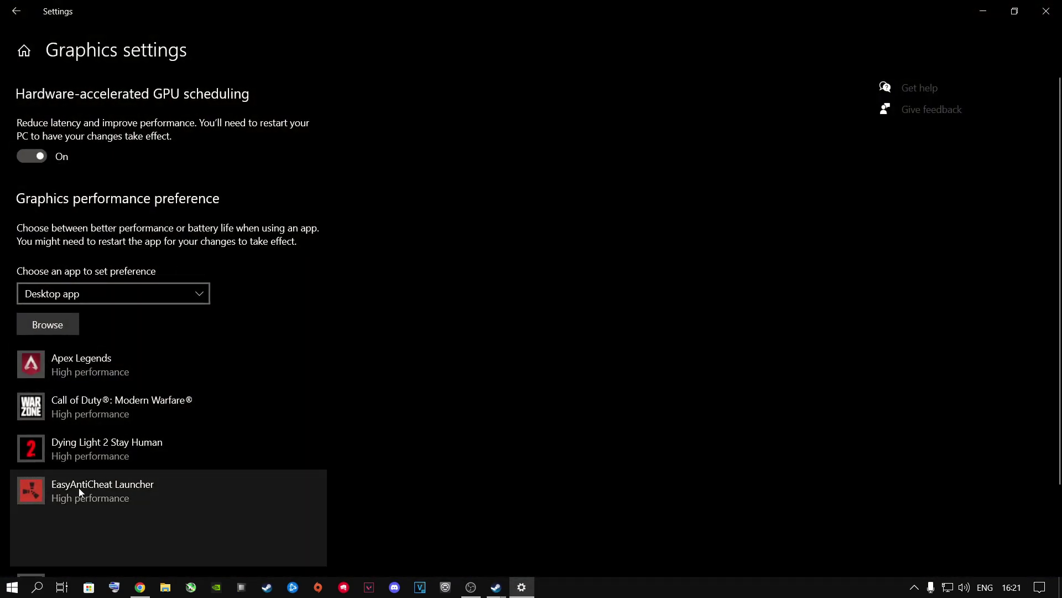
pyautogui.scroll(-2, 231, 493)
pyautogui.scroll(-1, 231, 493)
pyautogui.click(287, 446)
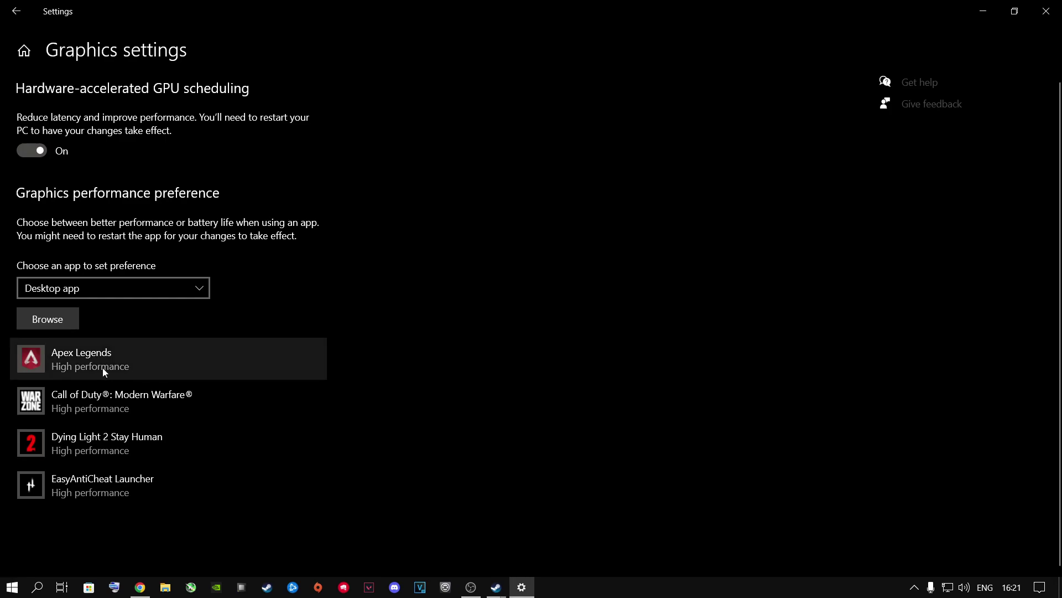
# Add Rust.exe from the Rust folder to the graphics preference list
pyautogui.click(63, 321)
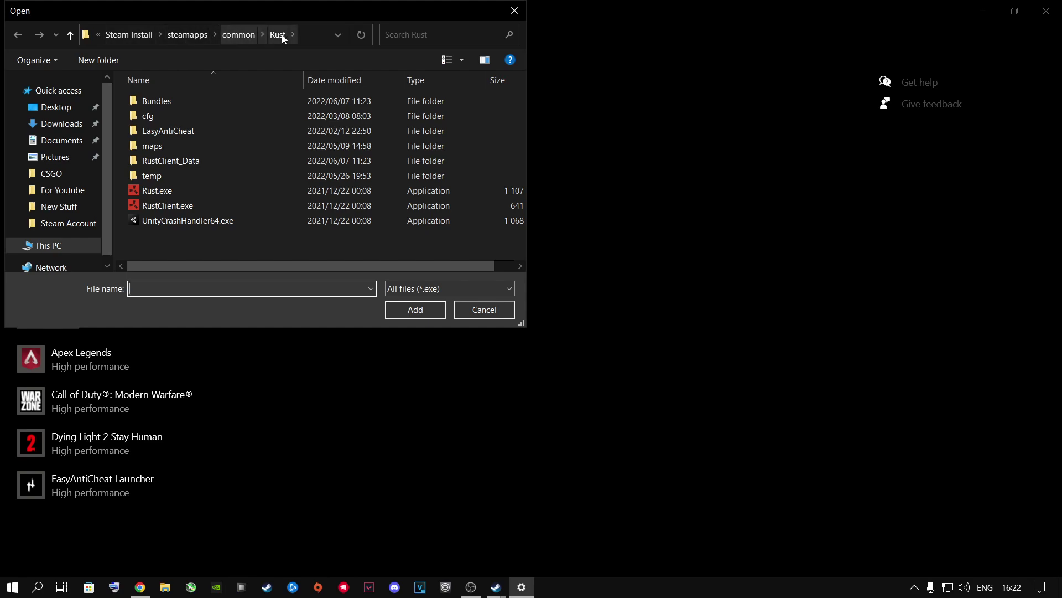
pyautogui.click(158, 191)
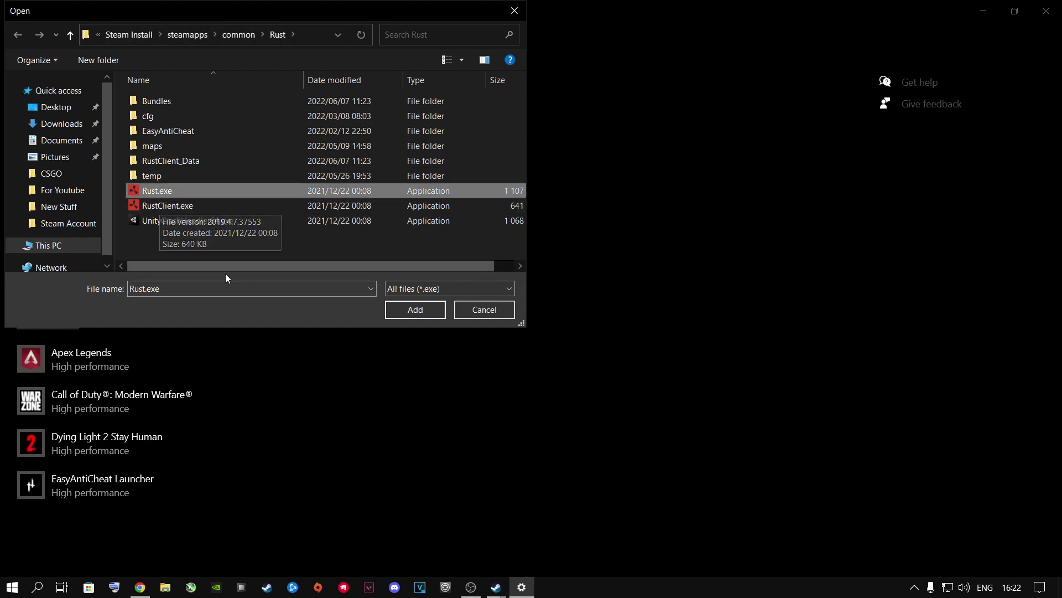
pyautogui.moveTo(227, 266); pyautogui.dragTo(249, 267)
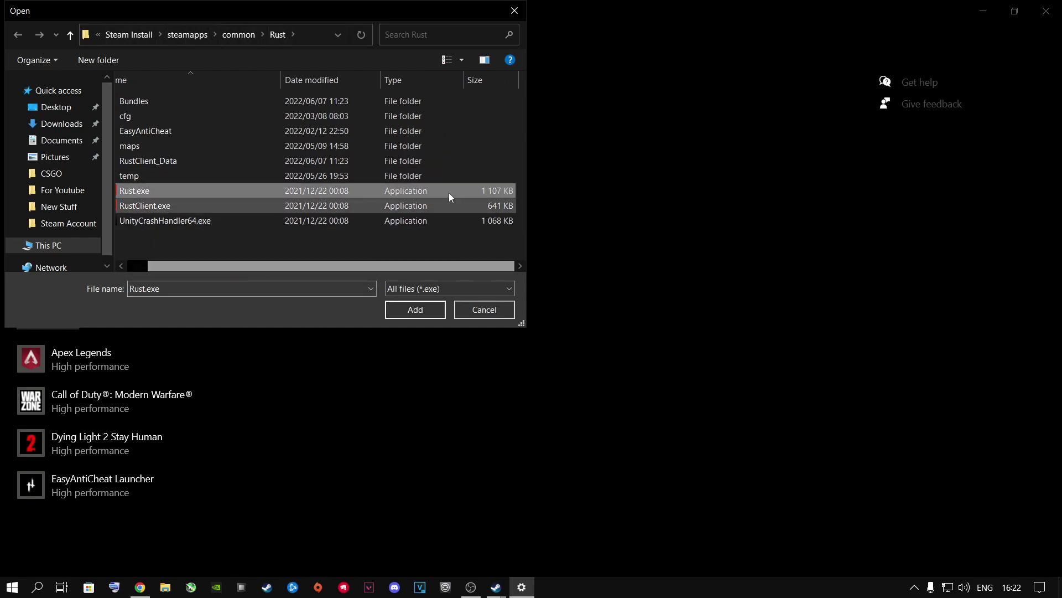
pyautogui.doubleClick(393, 190)
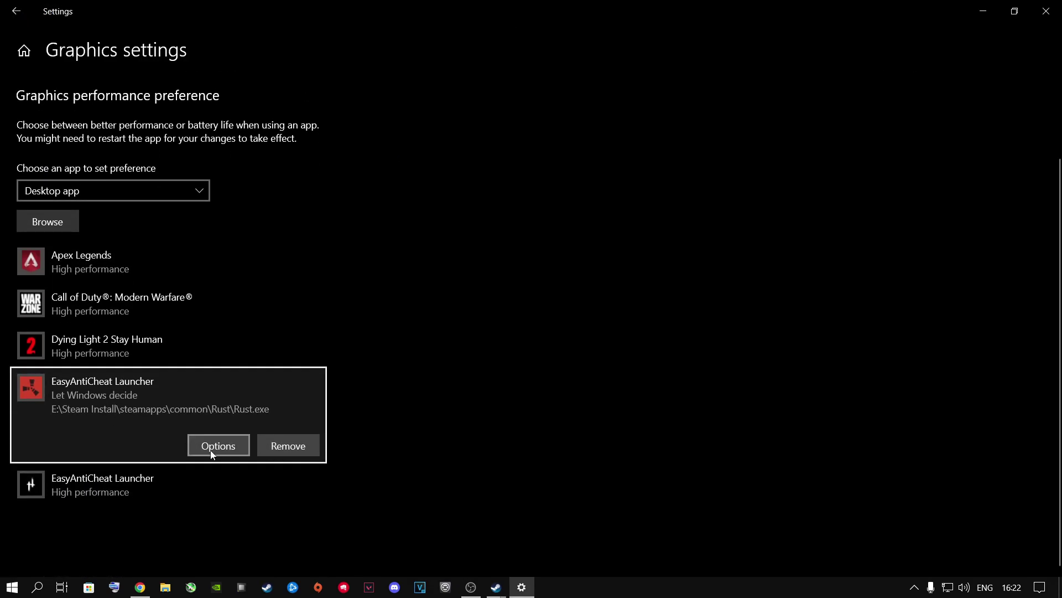
# Set Rust.exe to High performance graphics, save, and close Settings
pyautogui.click(226, 447)
pyautogui.click(416, 321)
pyautogui.click(481, 374)
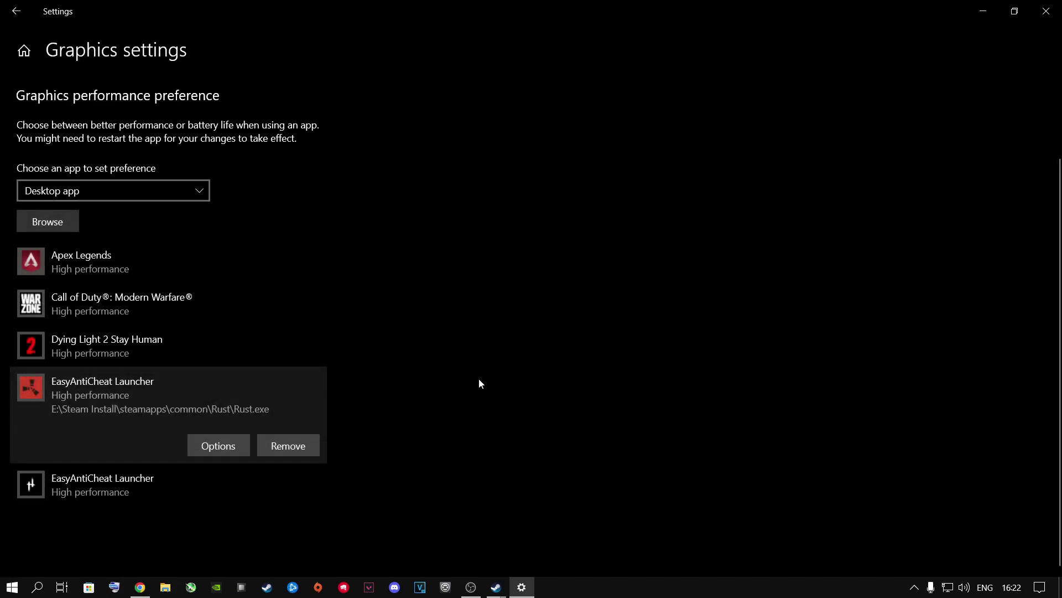
pyautogui.click(1046, 11)
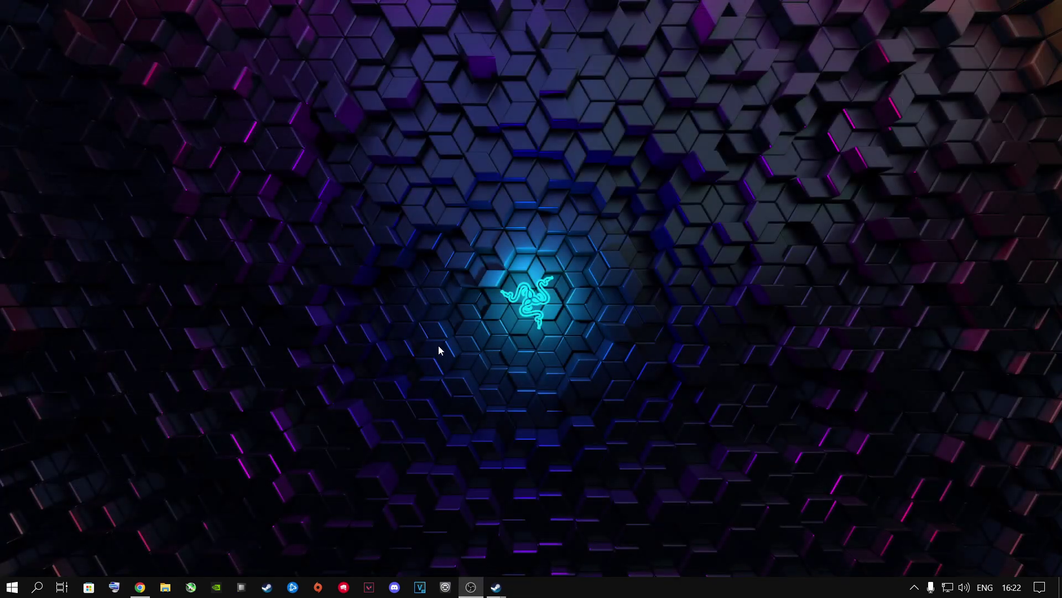
# Launch NVIDIA Control Panel on the Adjust image settings with preview page
pyautogui.rightClick(459, 321)
pyautogui.click(493, 421)
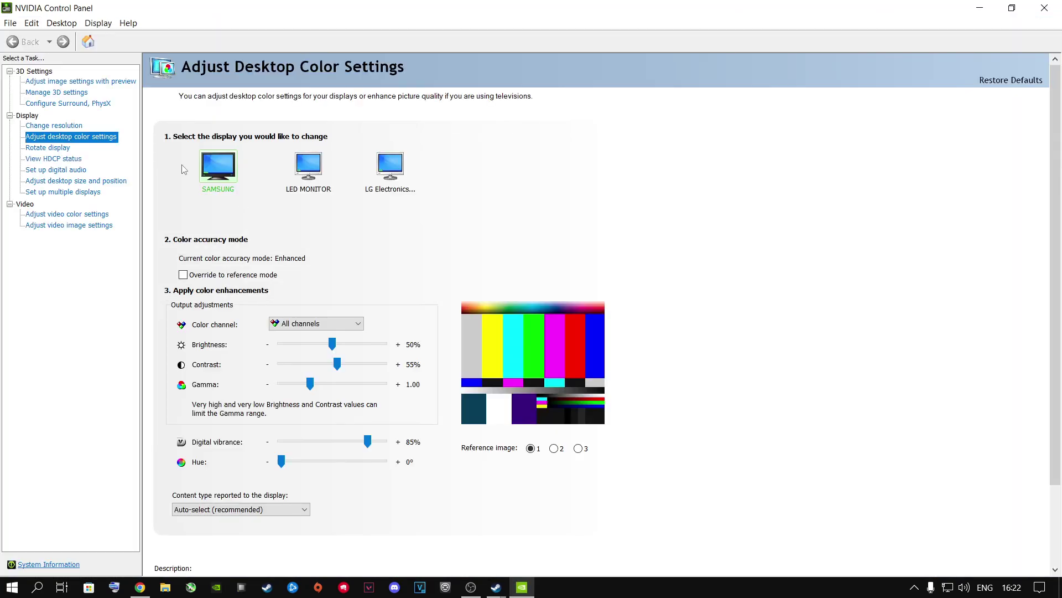
pyautogui.click(62, 83)
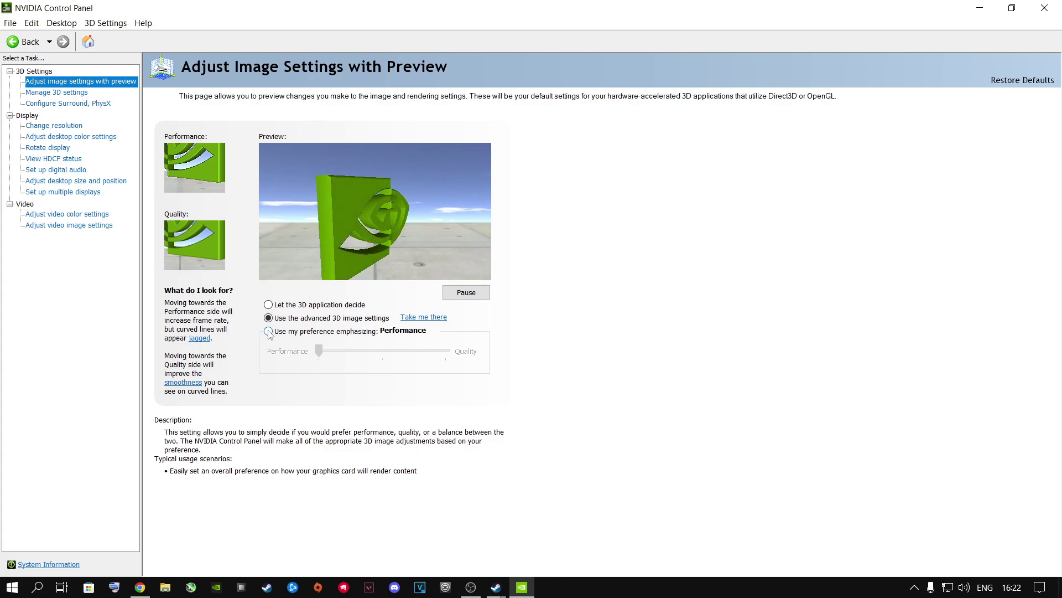
# Use the preference slider, set it fully toward Performance, and apply
pyautogui.click(287, 332)
pyautogui.moveTo(319, 354); pyautogui.dragTo(435, 363)
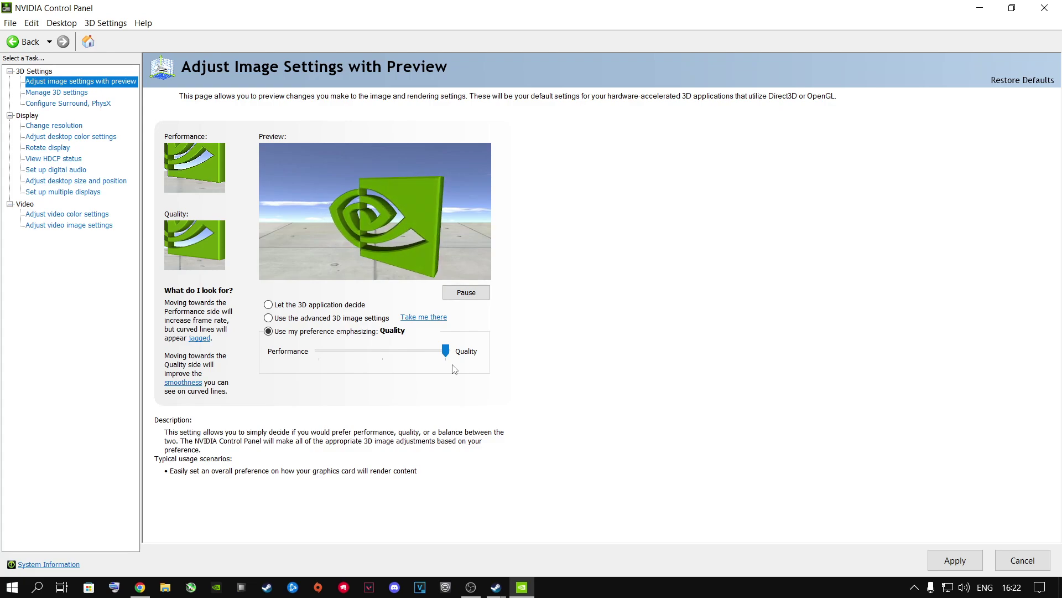
pyautogui.moveTo(446, 351); pyautogui.dragTo(319, 352)
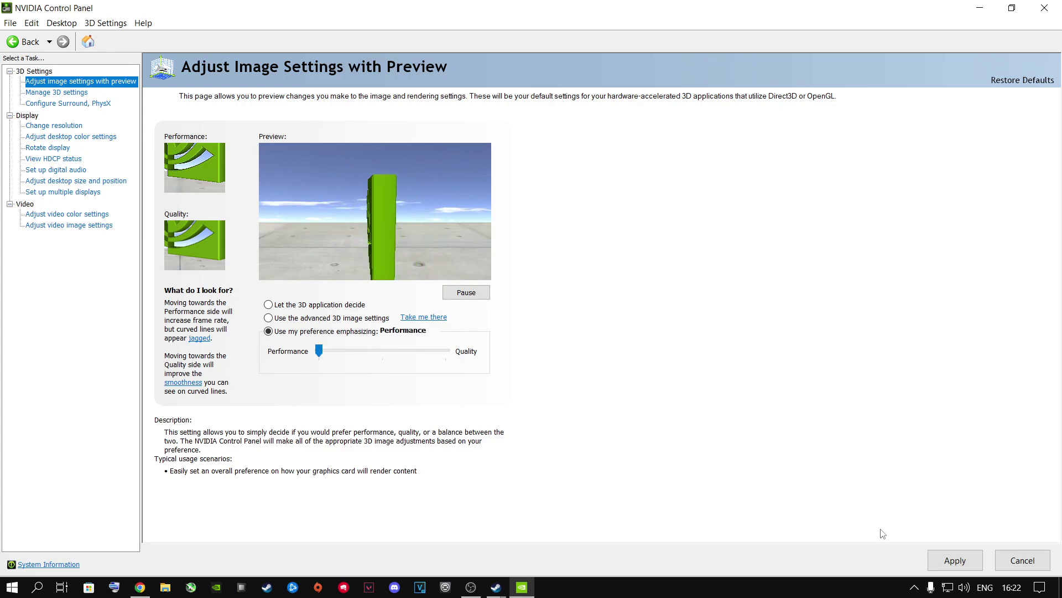
pyautogui.click(945, 560)
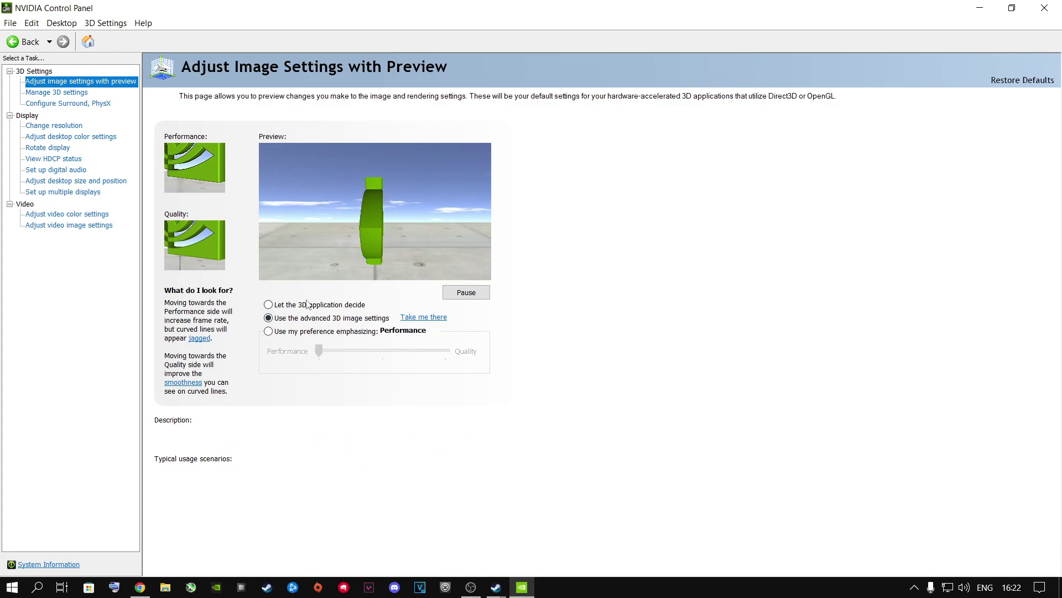
# Keep the PhysX processor on NVIDIA GeForce RTX 2060, then go to Manage 3D Settings
pyautogui.click(68, 103)
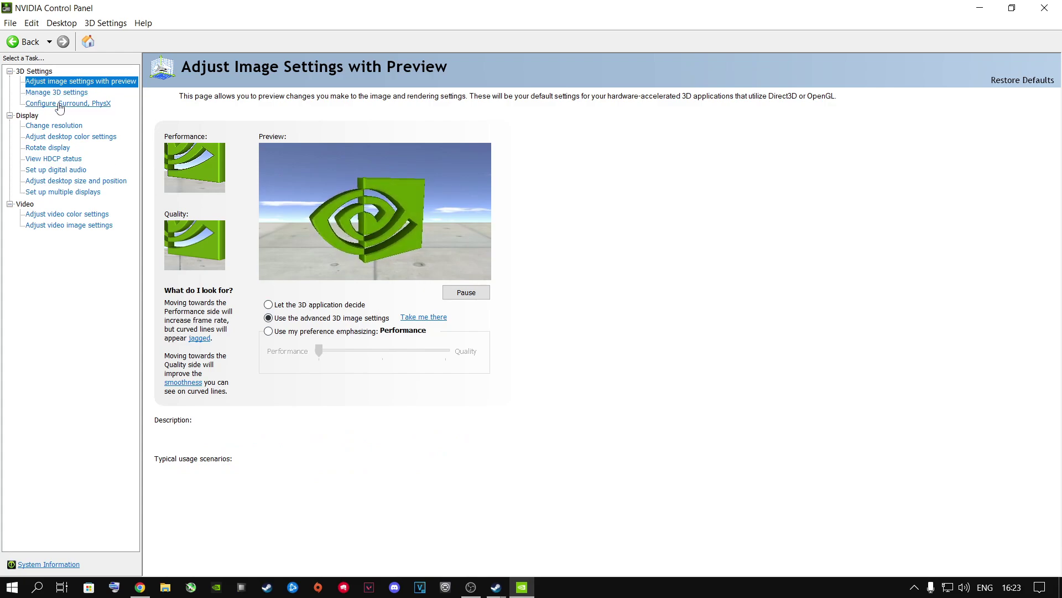
pyautogui.click(486, 181)
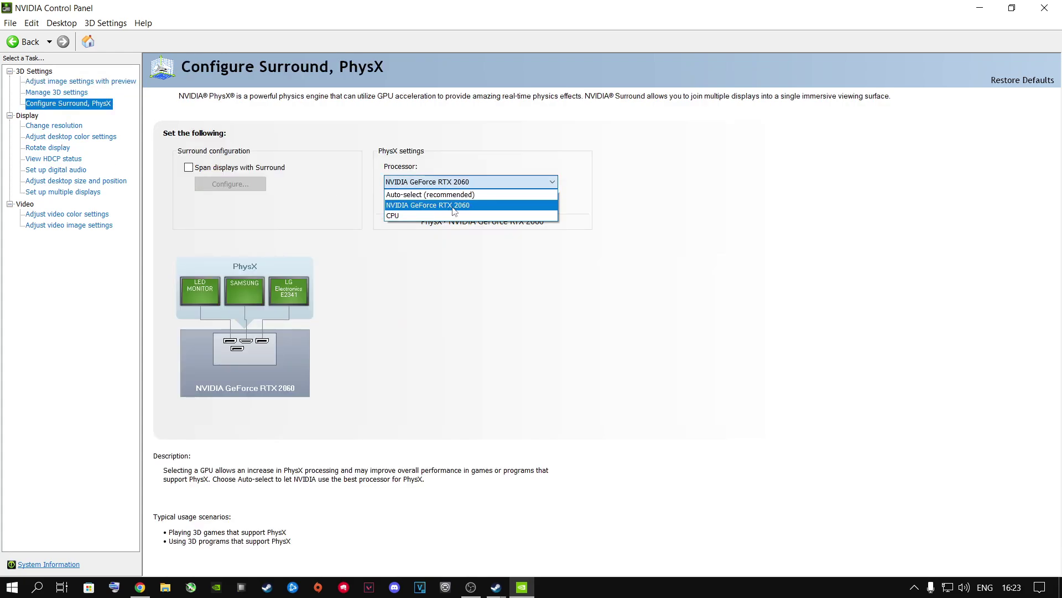
pyautogui.click(424, 205)
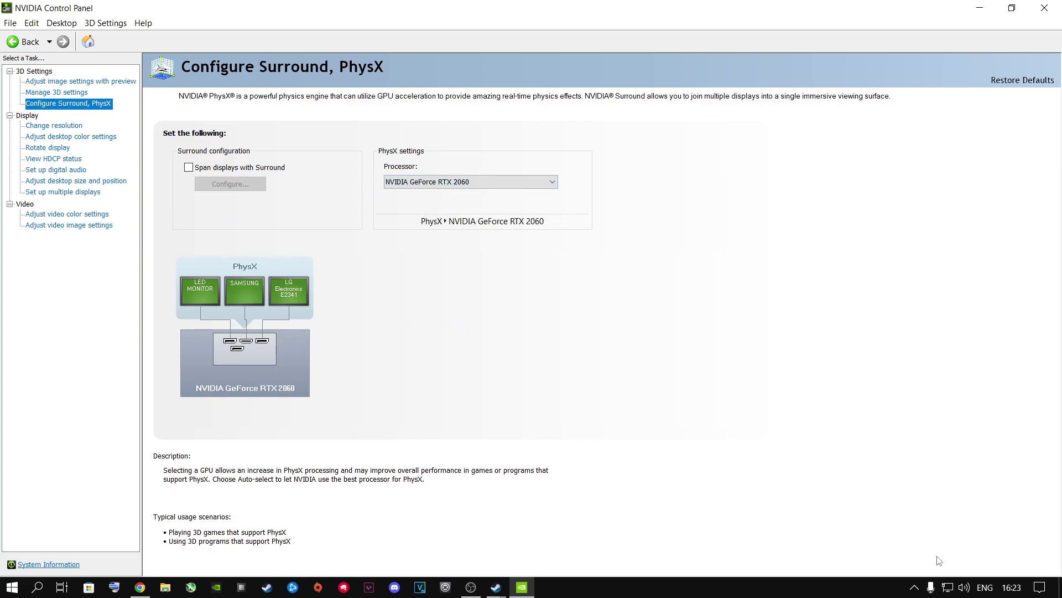
pyautogui.click(53, 92)
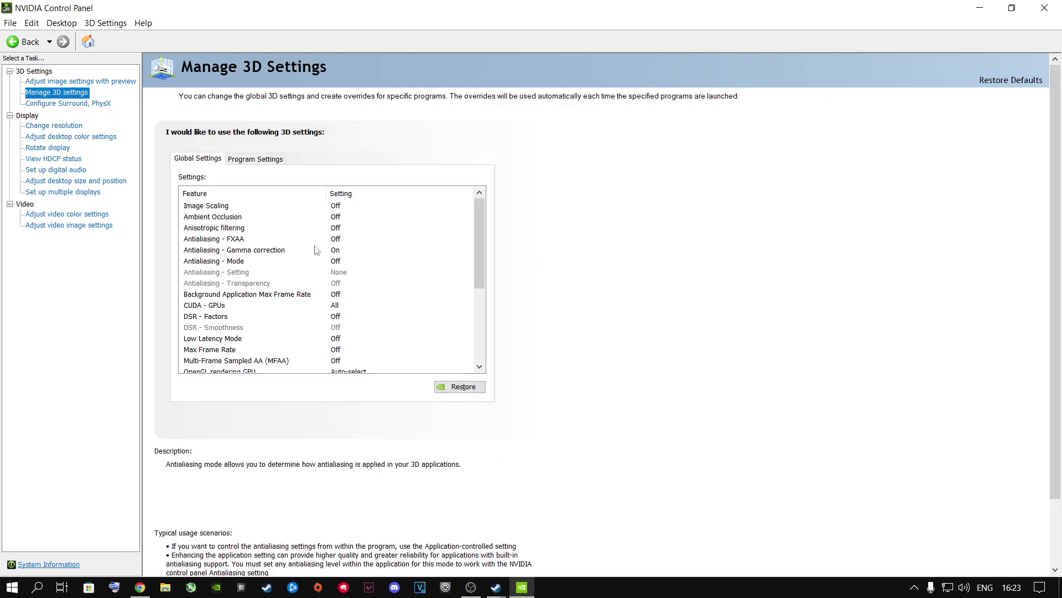
# Choose RUST (rust.exe) as the program in Program Settings
pyautogui.click(255, 159)
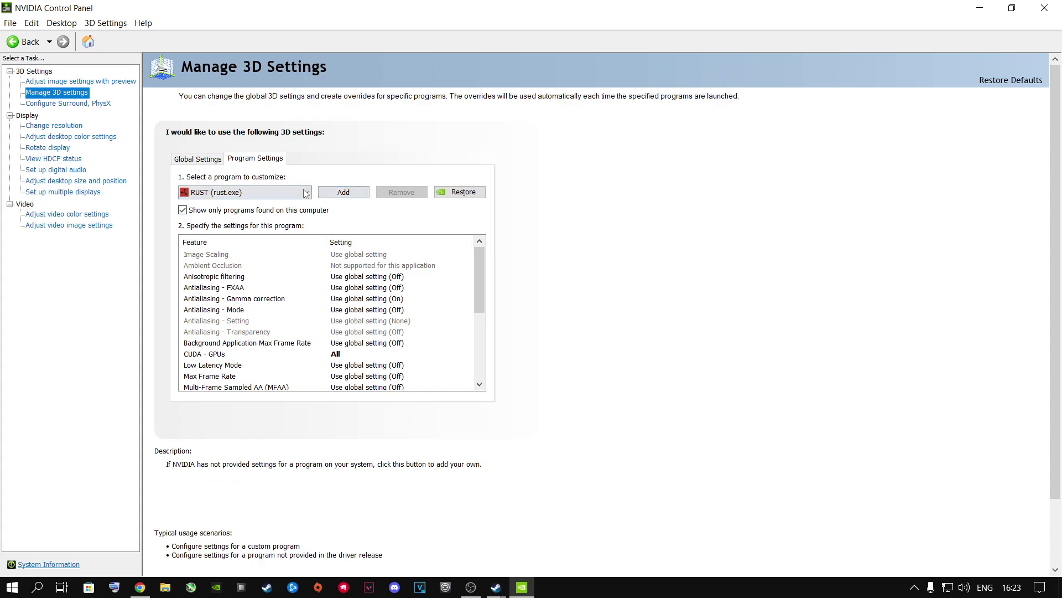
pyautogui.click(260, 192)
pyautogui.scroll(10, 257, 332)
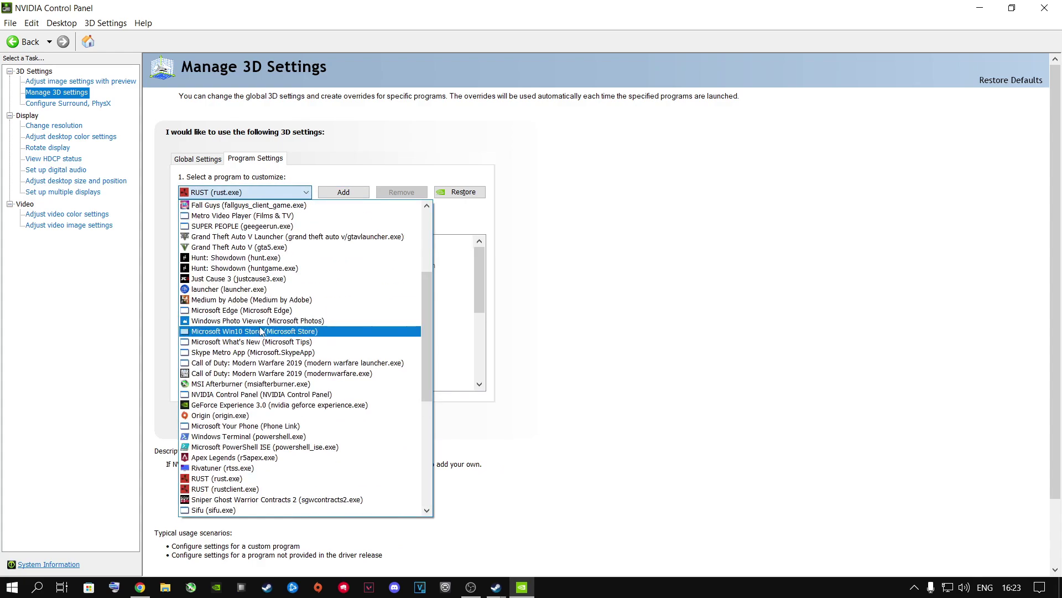
pyautogui.scroll(-10, 271, 312)
pyautogui.scroll(-1, 276, 307)
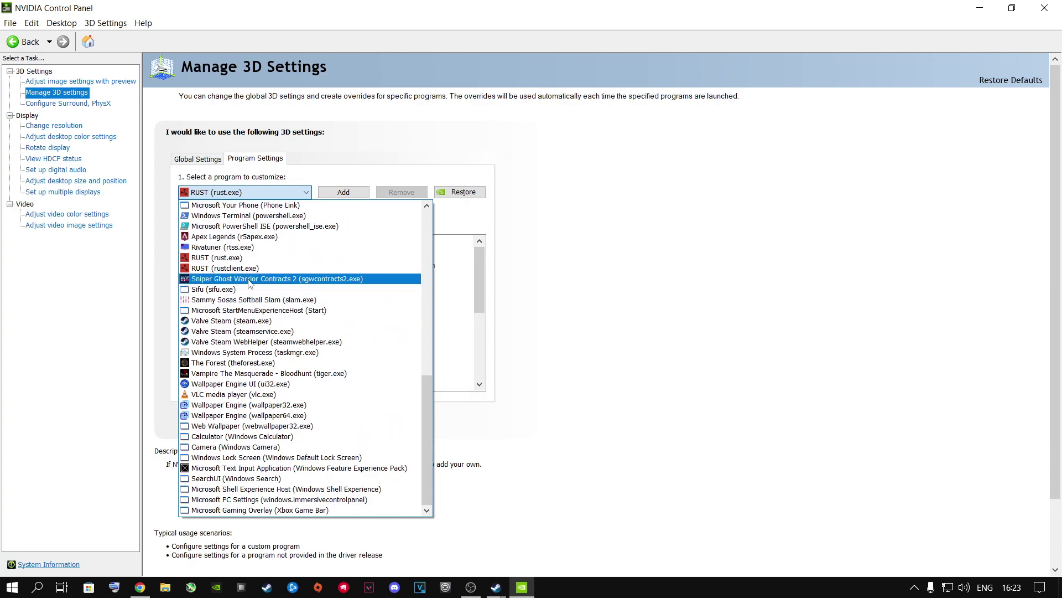
pyautogui.click(619, 250)
# Open the Add program dialog and file browser, then cancel both without adding anything
pyautogui.click(344, 192)
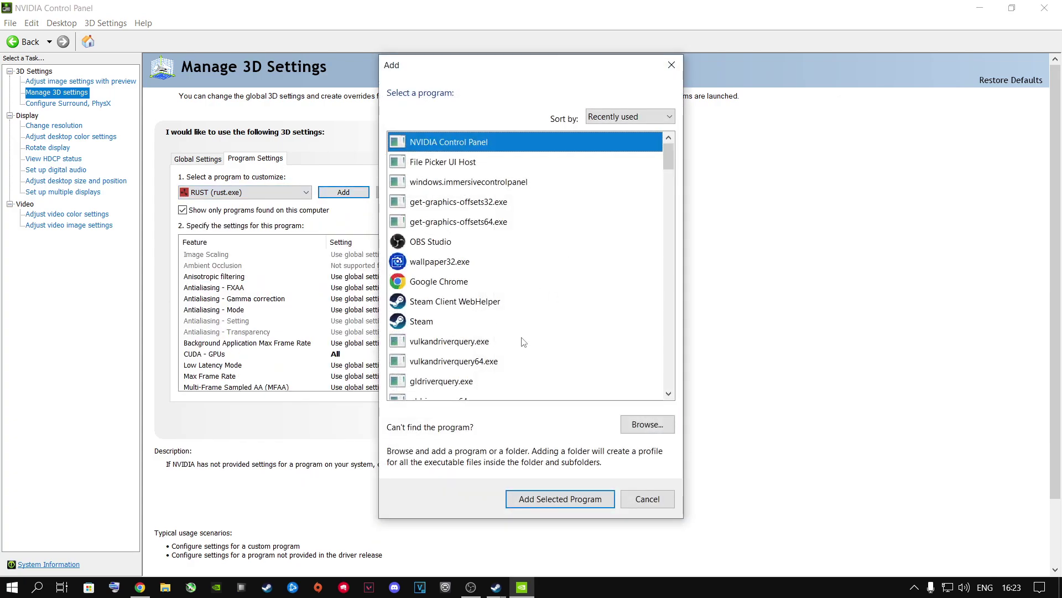
pyautogui.click(647, 426)
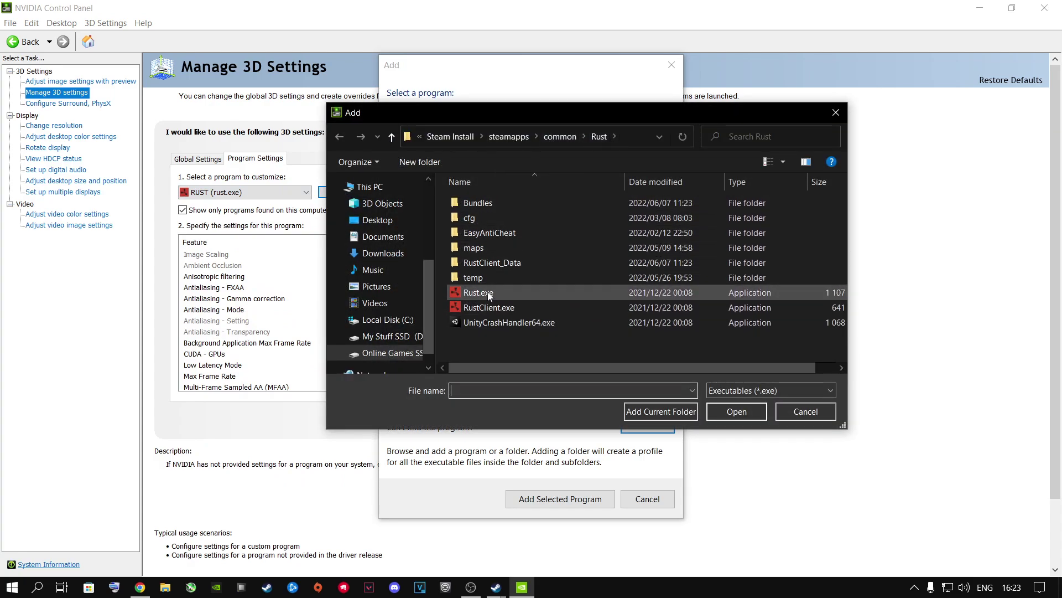
pyautogui.click(836, 114)
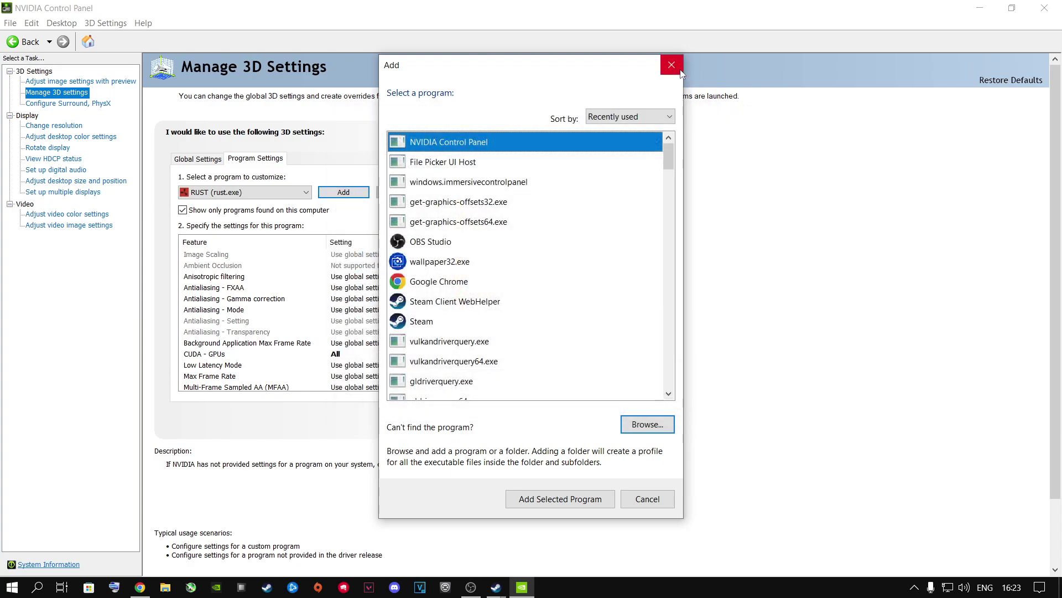
pyautogui.press('Escape')
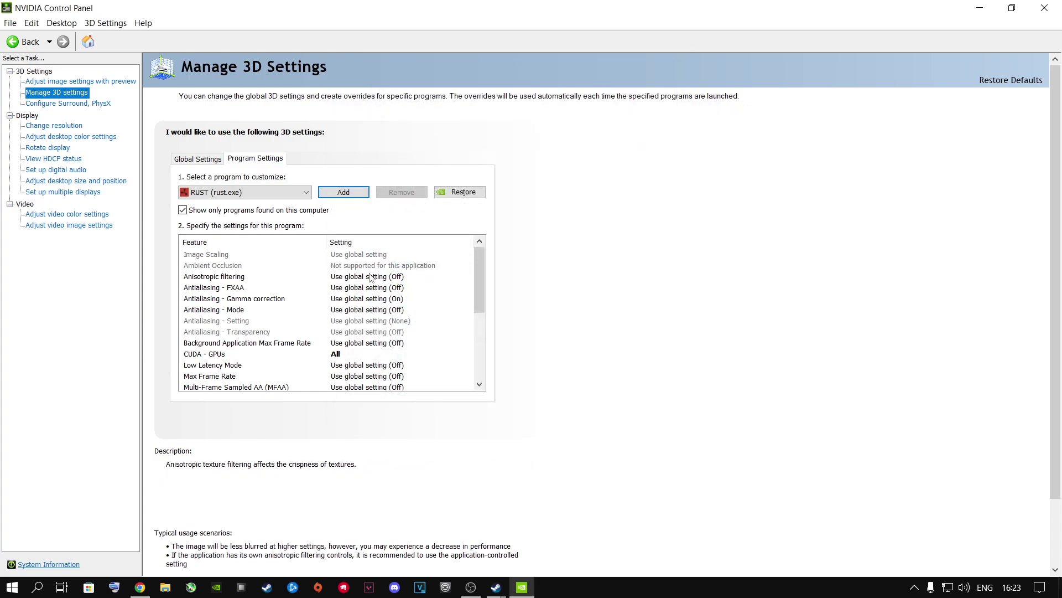
# Set Rust's CUDA GPUs and OpenGL rendering GPU to the NVIDIA GeForce RTX 2060
pyautogui.moveTo(482, 271); pyautogui.dragTo(480, 301)
pyautogui.click(206, 288)
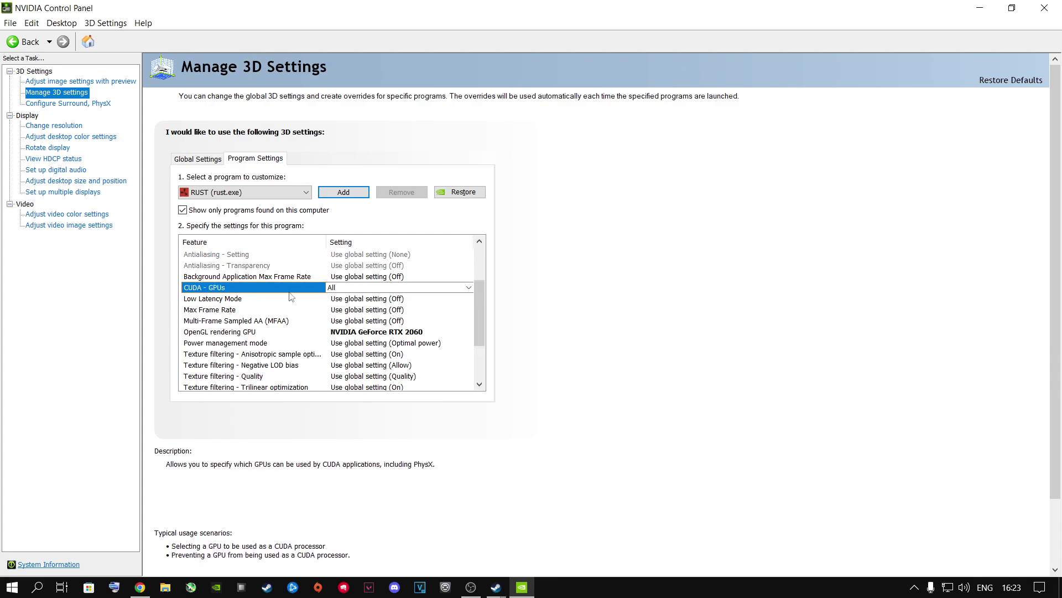
pyautogui.click(365, 287)
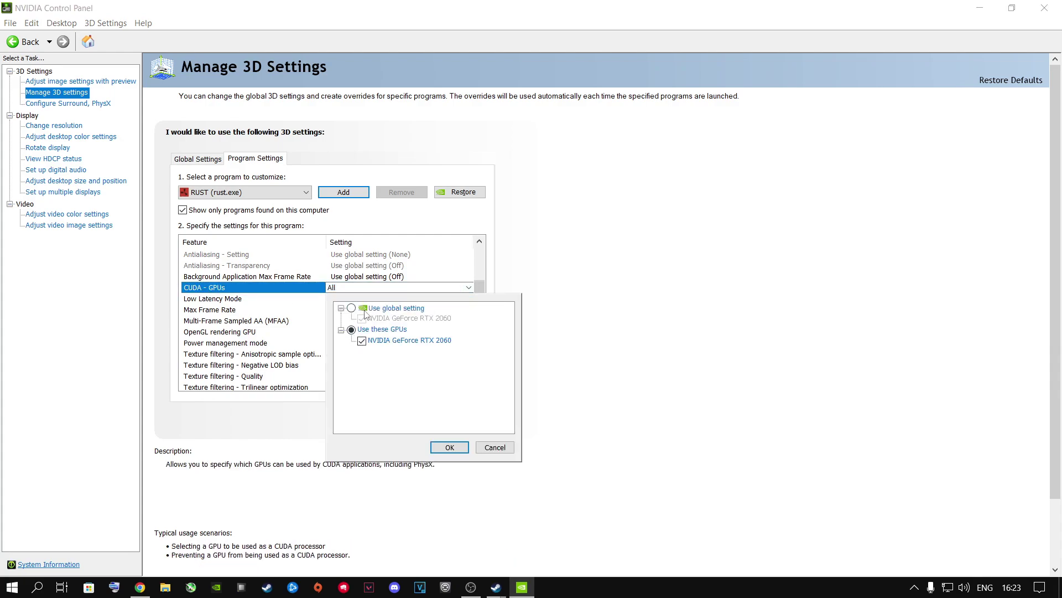
pyautogui.click(450, 447)
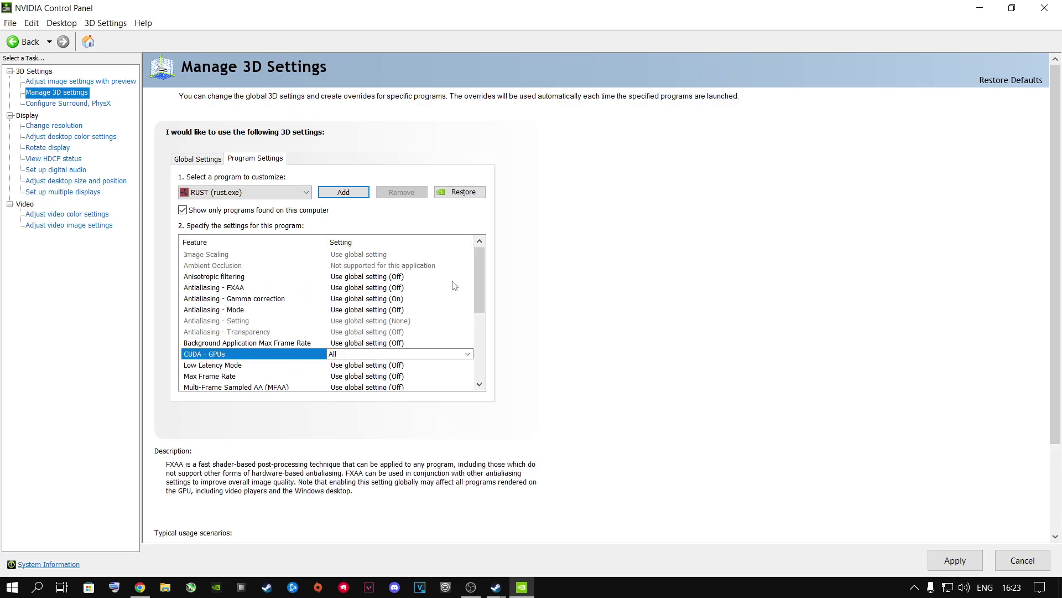
pyautogui.moveTo(476, 272); pyautogui.dragTo(476, 321)
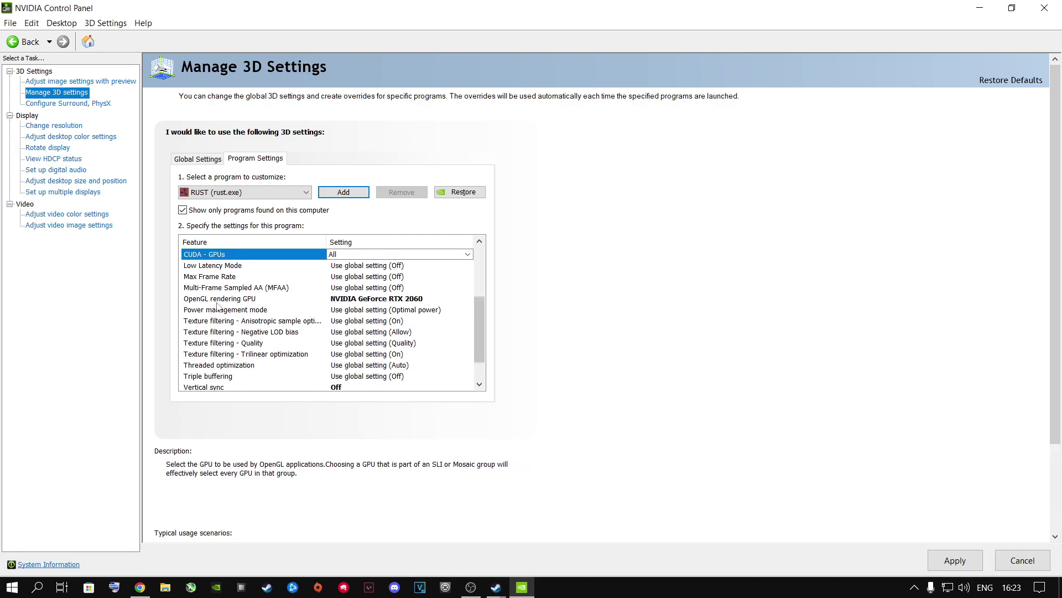
pyautogui.click(240, 301)
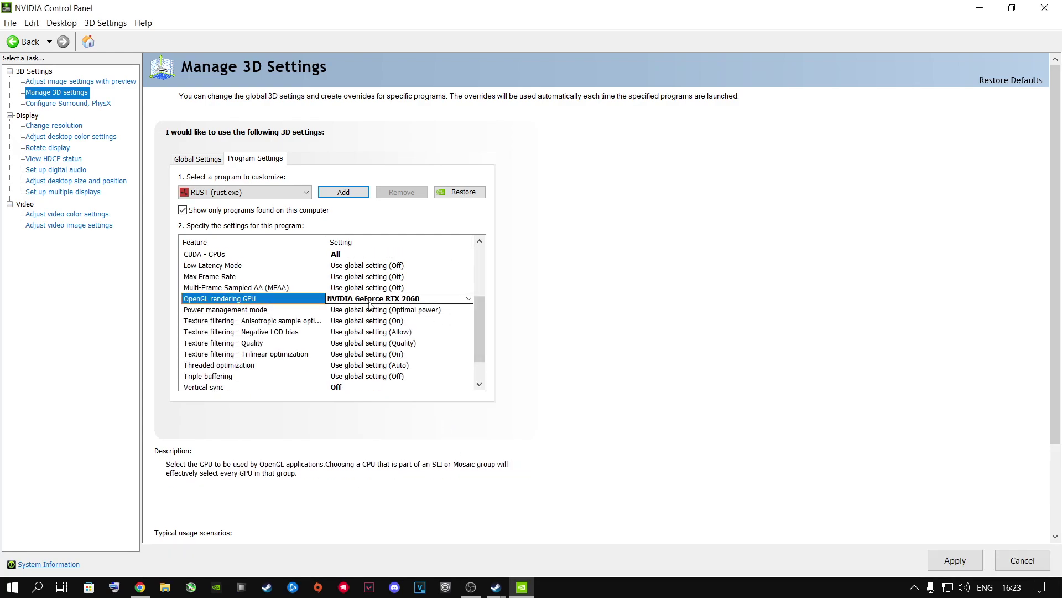
pyautogui.click(370, 302)
pyautogui.click(371, 334)
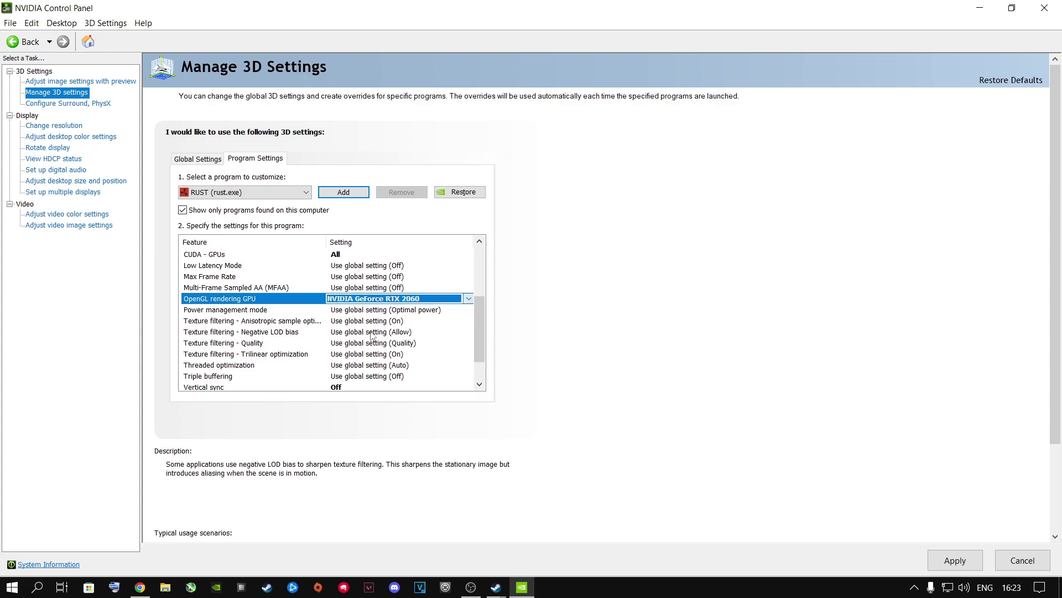
# Keep Vertical sync Off and apply the Rust profile changes
pyautogui.moveTo(476, 340); pyautogui.dragTo(476, 358)
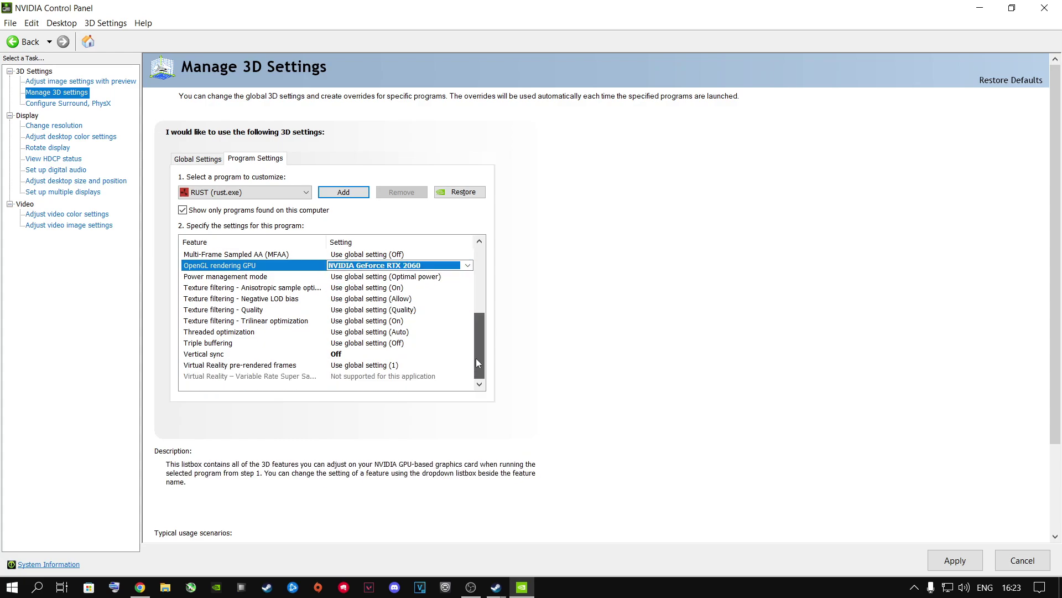
pyautogui.click(213, 357)
pyautogui.click(343, 354)
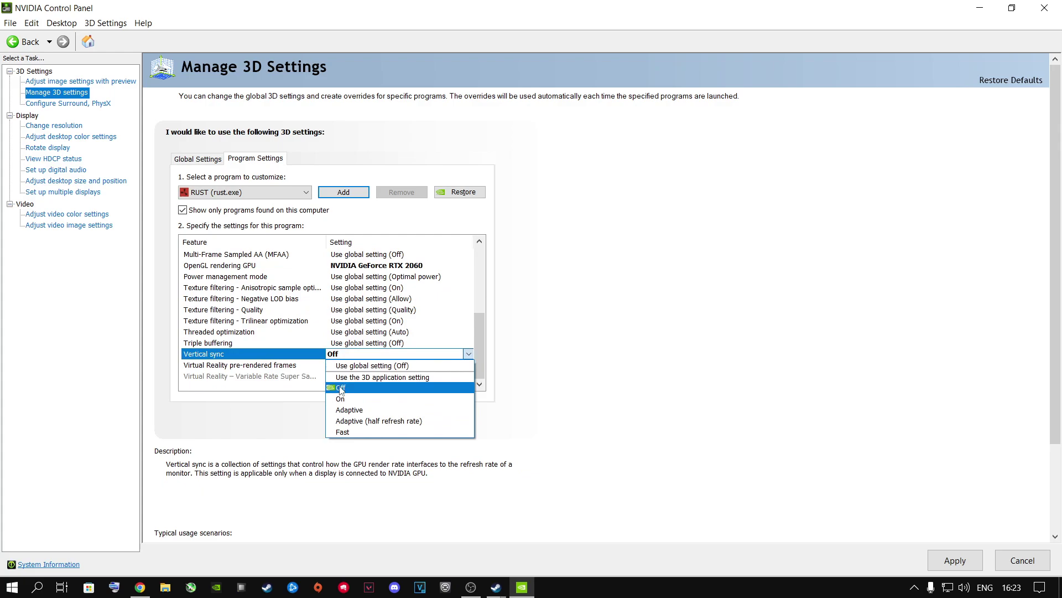
pyautogui.click(341, 388)
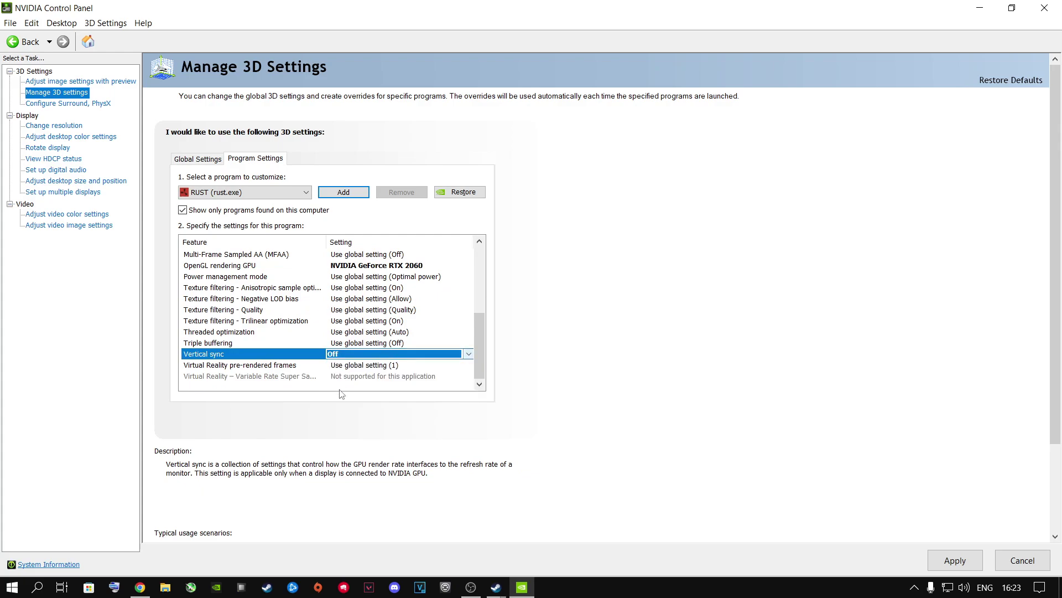
pyautogui.click(371, 355)
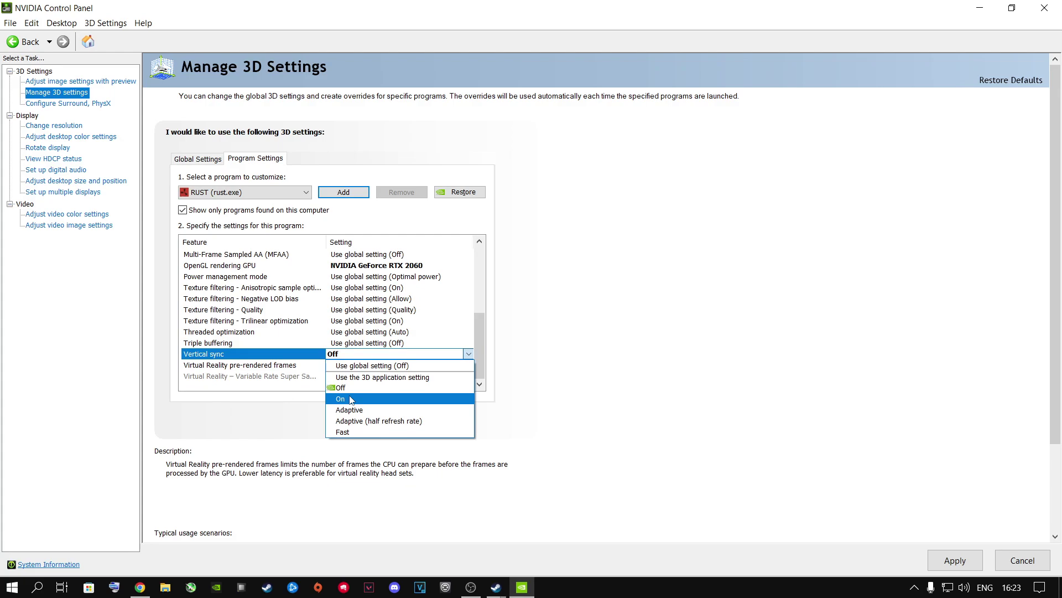
pyautogui.press('Escape')
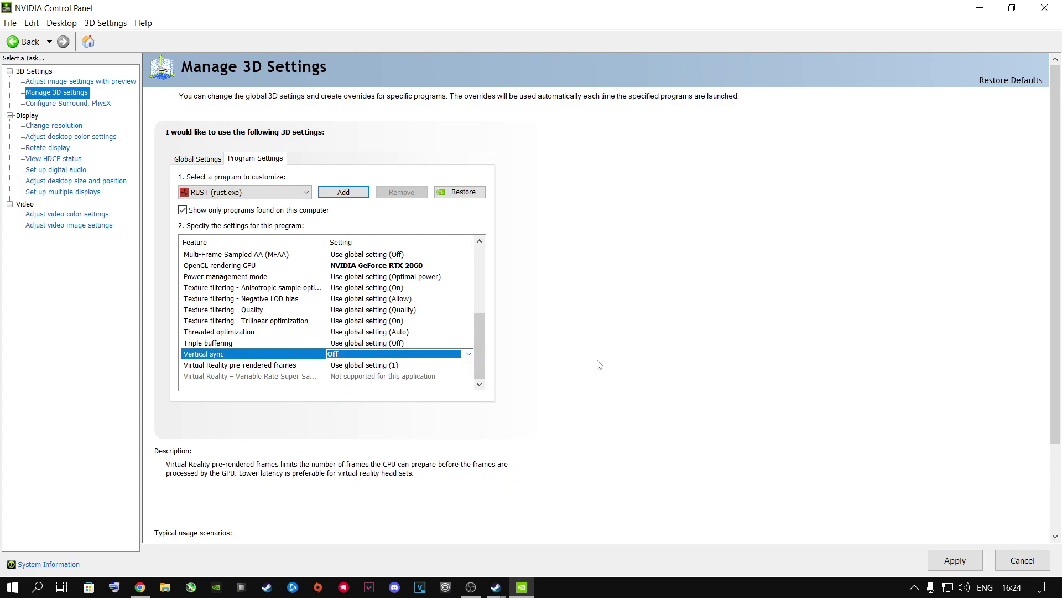
pyautogui.click(945, 559)
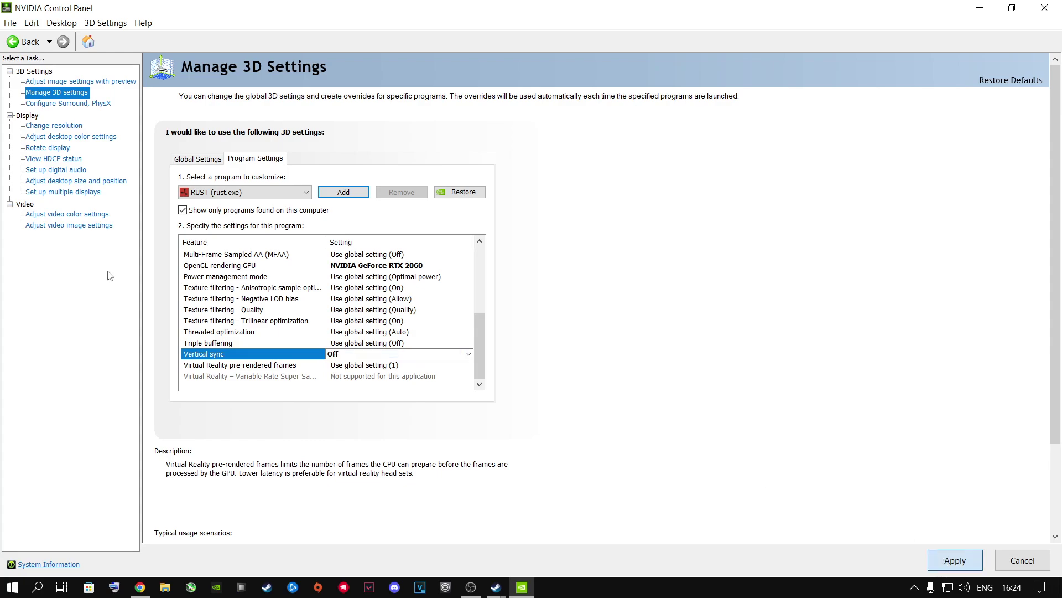
# Open desktop colour settings, preview on reference image 3, and set Digital vibrance to 85%
pyautogui.click(64, 138)
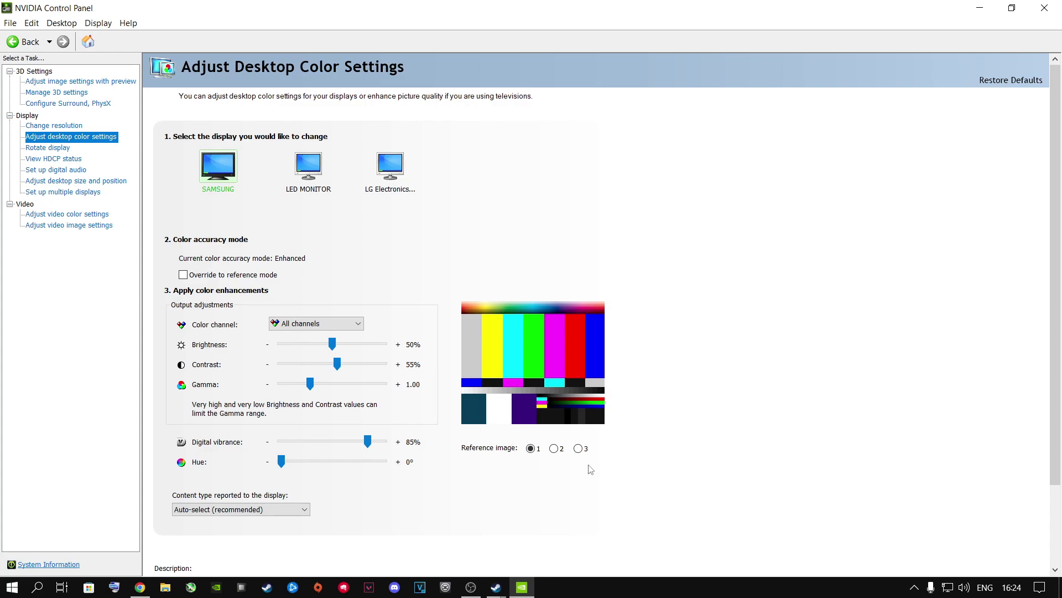
pyautogui.click(578, 450)
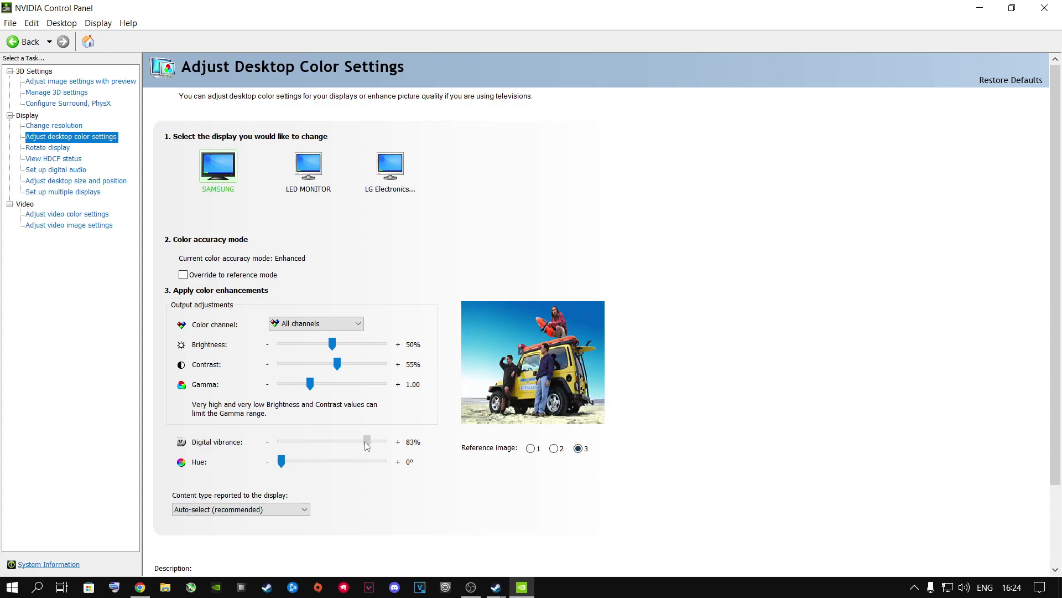
pyautogui.moveTo(332, 441); pyautogui.dragTo(312, 442)
# Close the NVIDIA Control Panel window and let Rust load to its main menu
pyautogui.click(1045, 7)
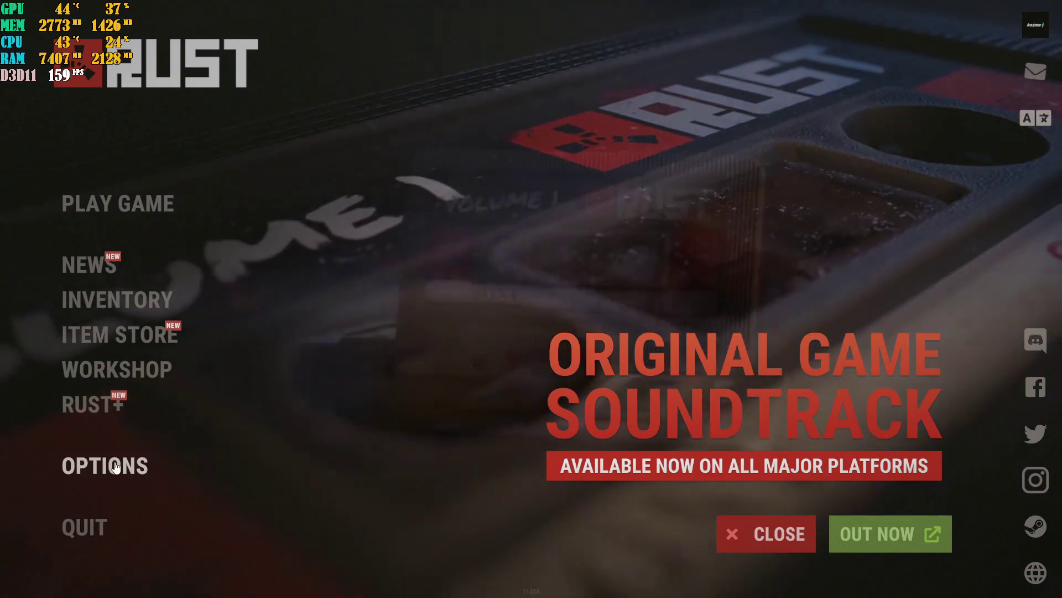
# In Rust's Options, toggle Crosshair off and back on, then view the Screen page (1920 x 1080, Exclusive, VSync off, 240 FPS)
pyautogui.click(120, 466)
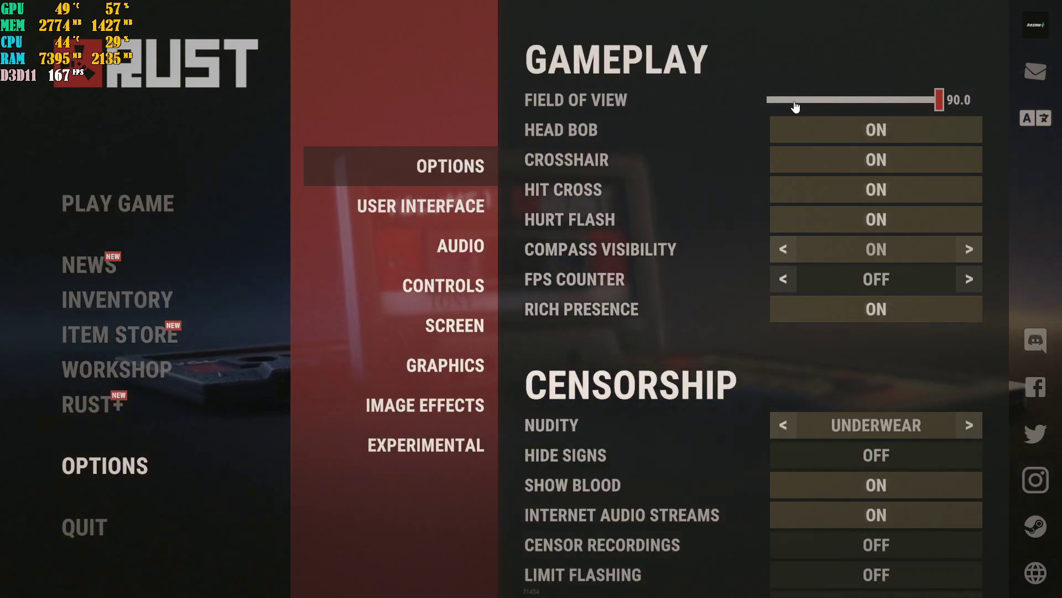
pyautogui.scroll(-5, 753, 276)
pyautogui.scroll(7, 762, 367)
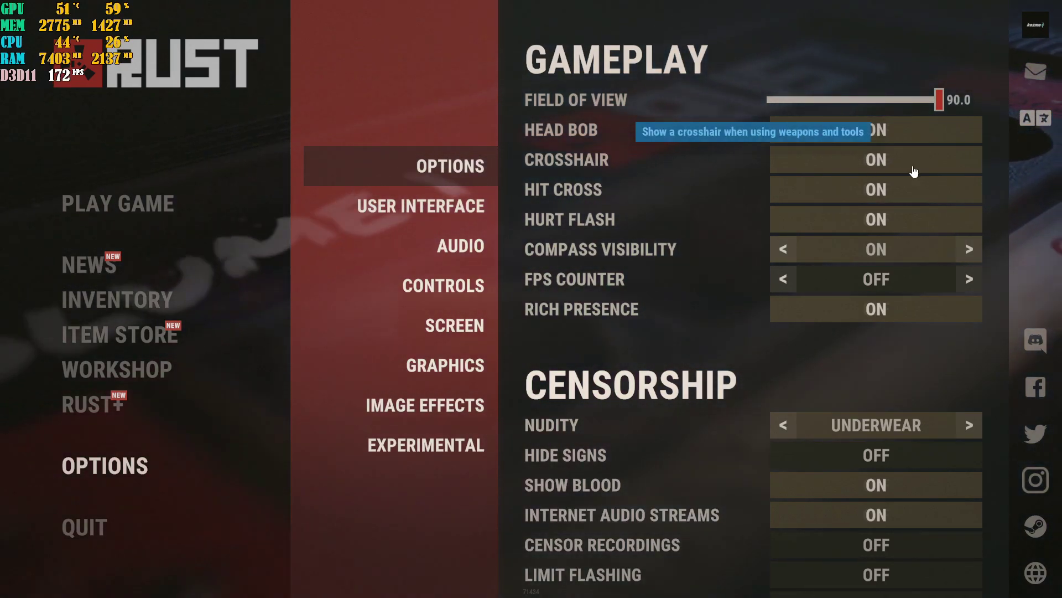
pyautogui.click(880, 165)
pyautogui.click(883, 166)
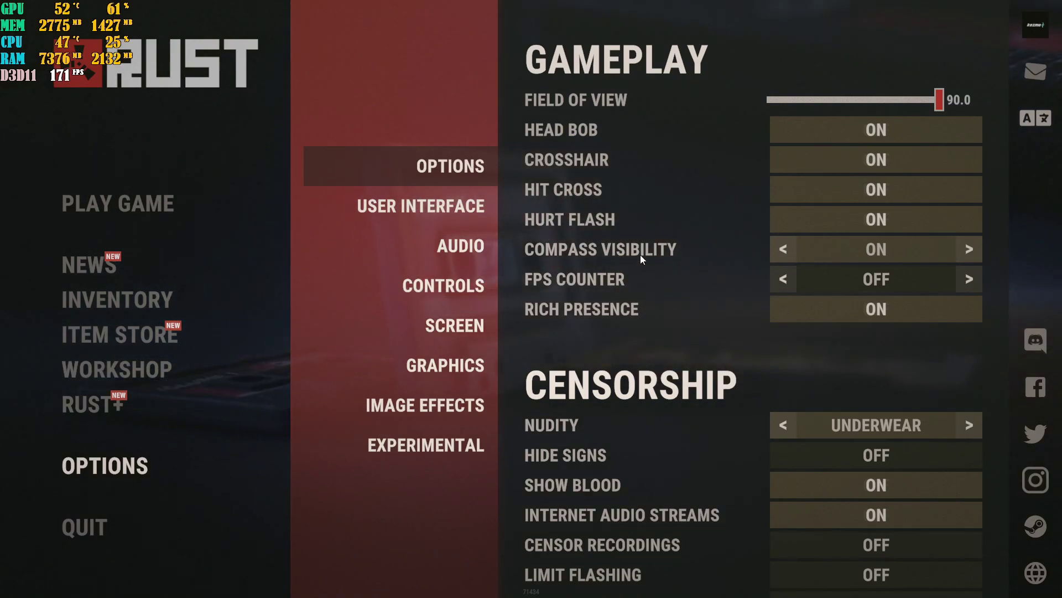
pyautogui.click(475, 326)
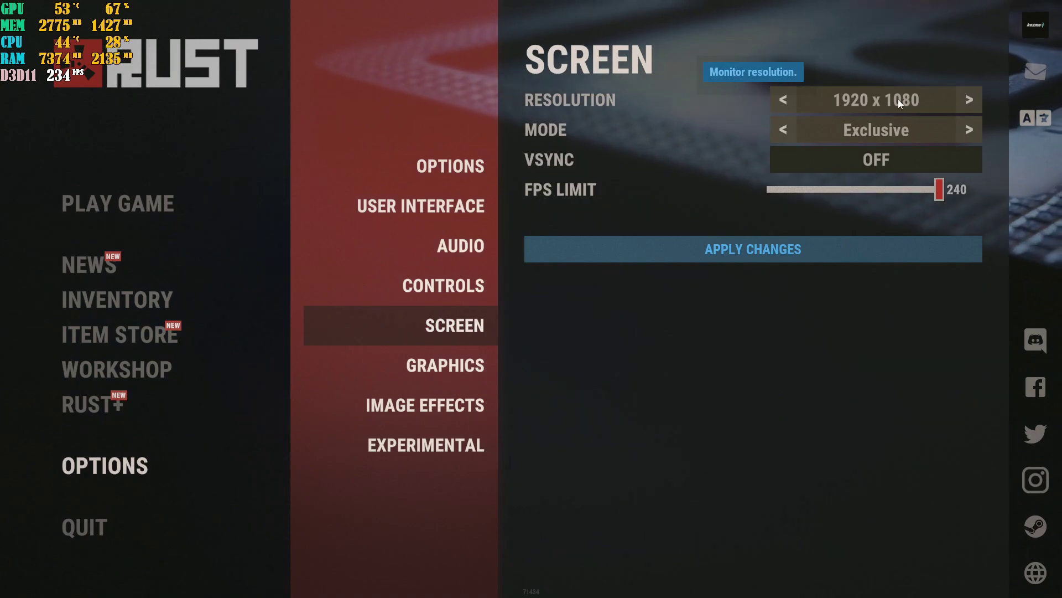